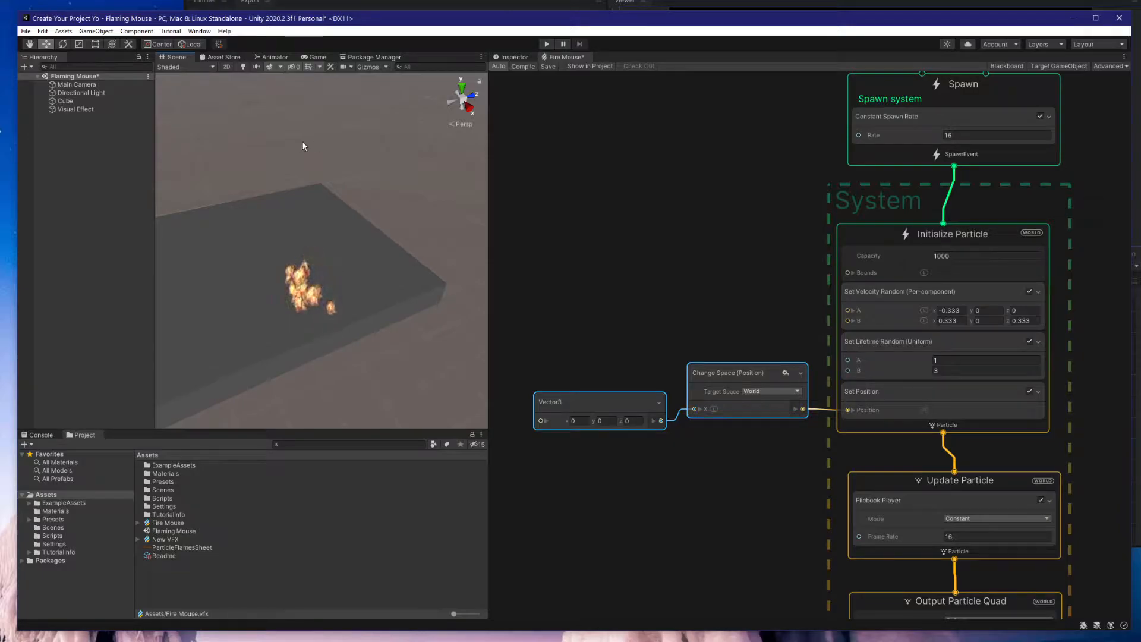
Move the Visual Effect object a short distance along its Z axis in the scene to preview the fire.
click(141, 110)
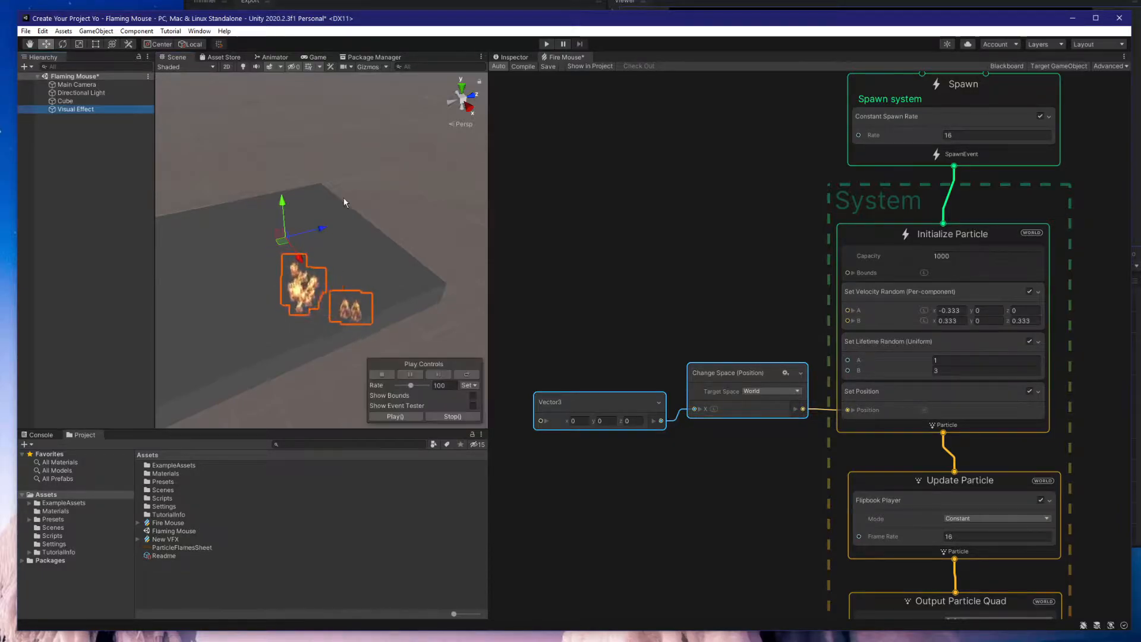
mouse_move(323, 228)
mouse_down()
mouse_move(392, 211)
mouse_move(246, 244)
mouse_move(324, 241)
mouse_move(315, 229)
mouse_up()
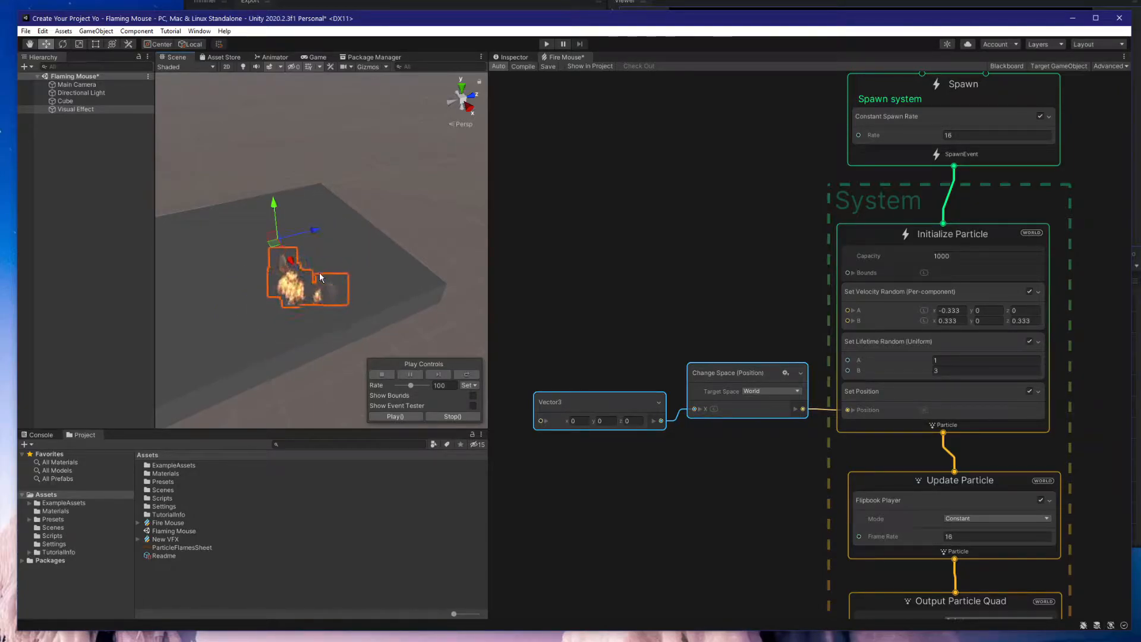
Disable the Constant Spawn Rate block in the Spawn context of the Fire Mouse graph.
middle_drag(801, 199, 759, 209)
scroll(782, 191, up, 1)
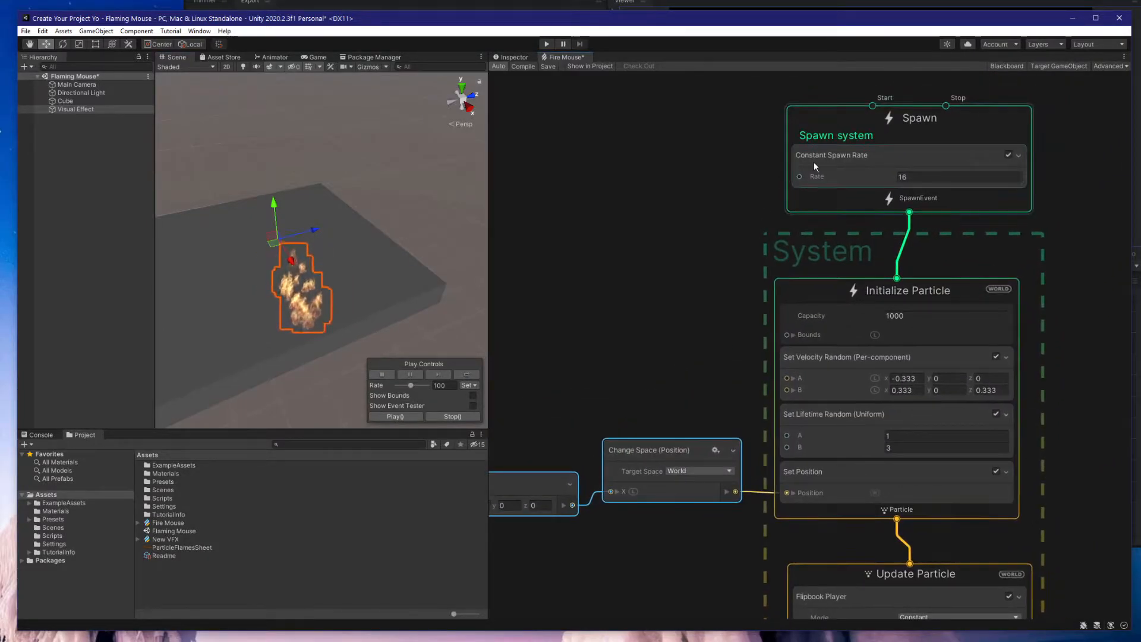
click(1004, 154)
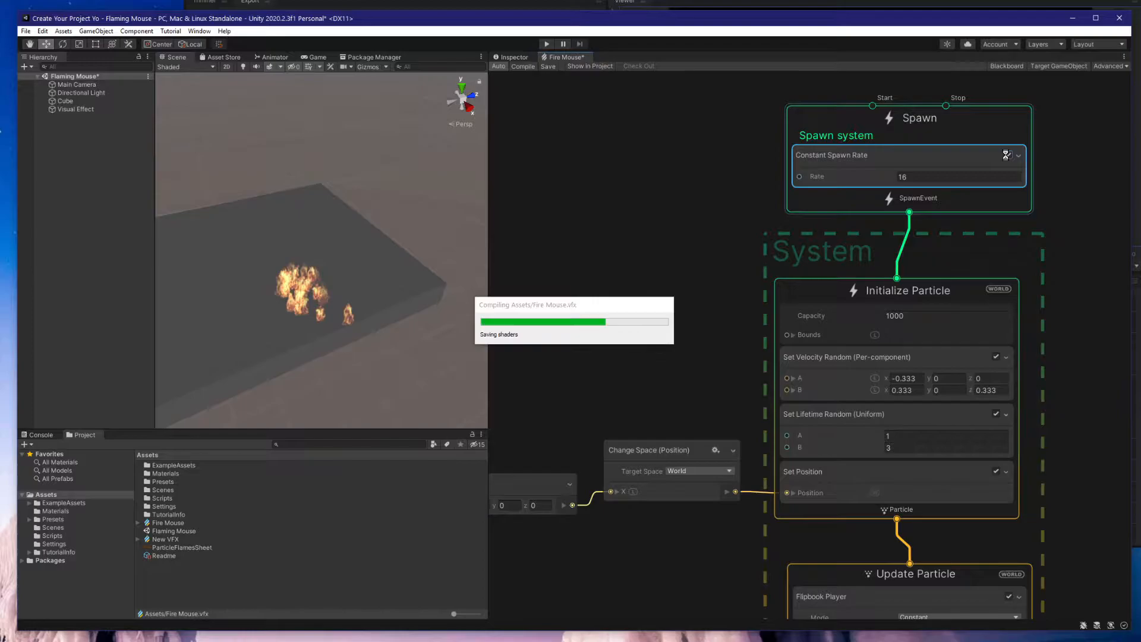
Add a Spawn Over Distance block to the Spawn context and connect the Change Space output to its Position.
click(892, 116)
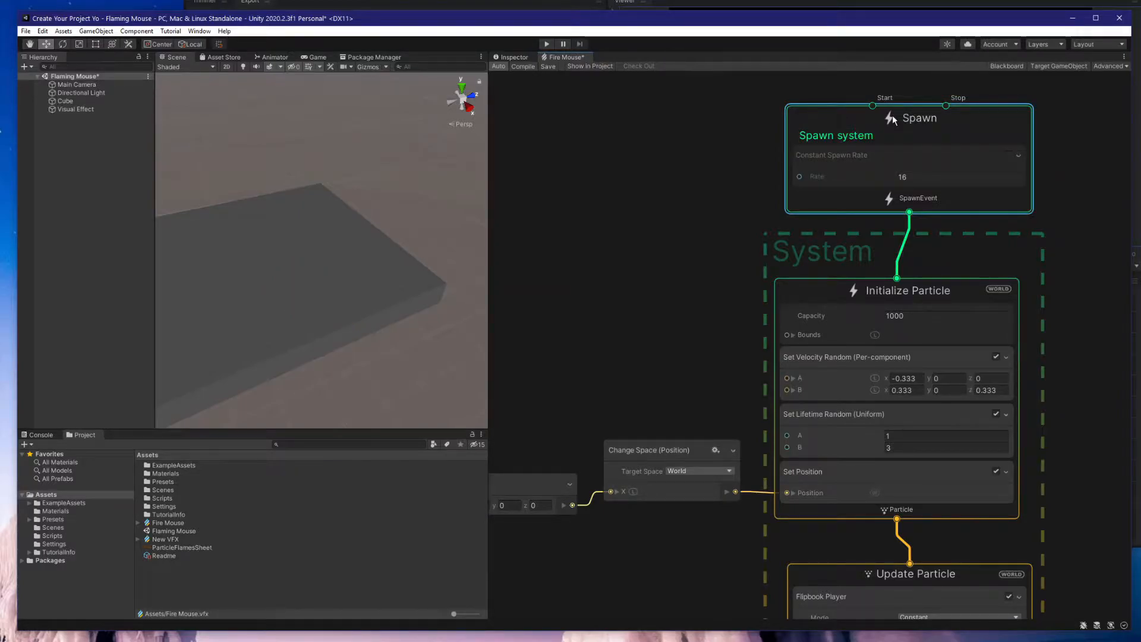
key(space)
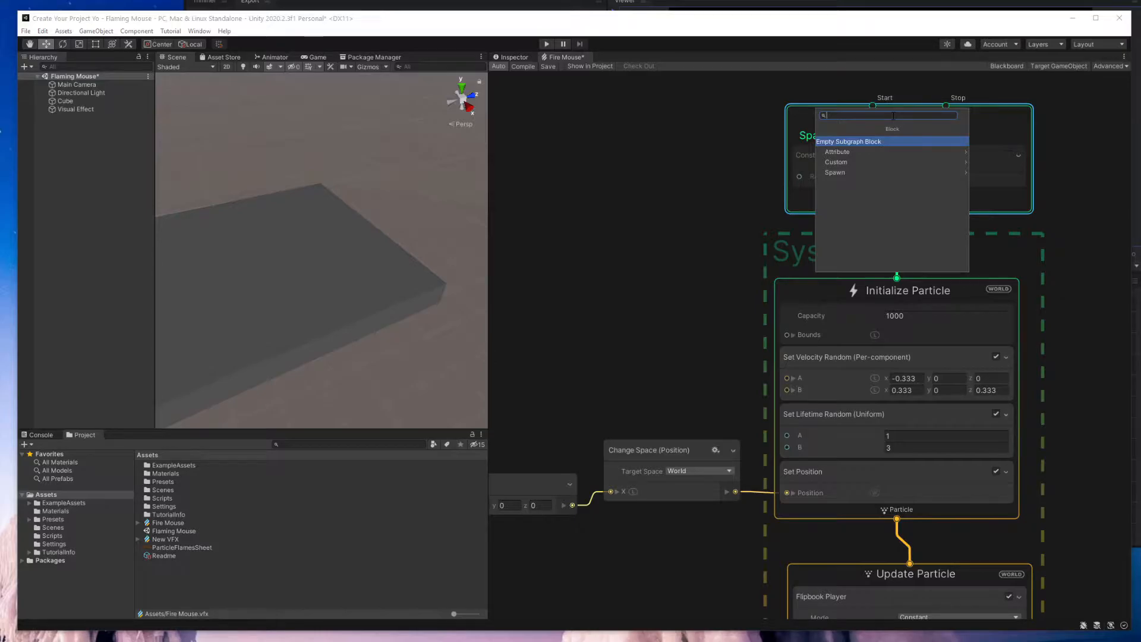
text(spawn over)
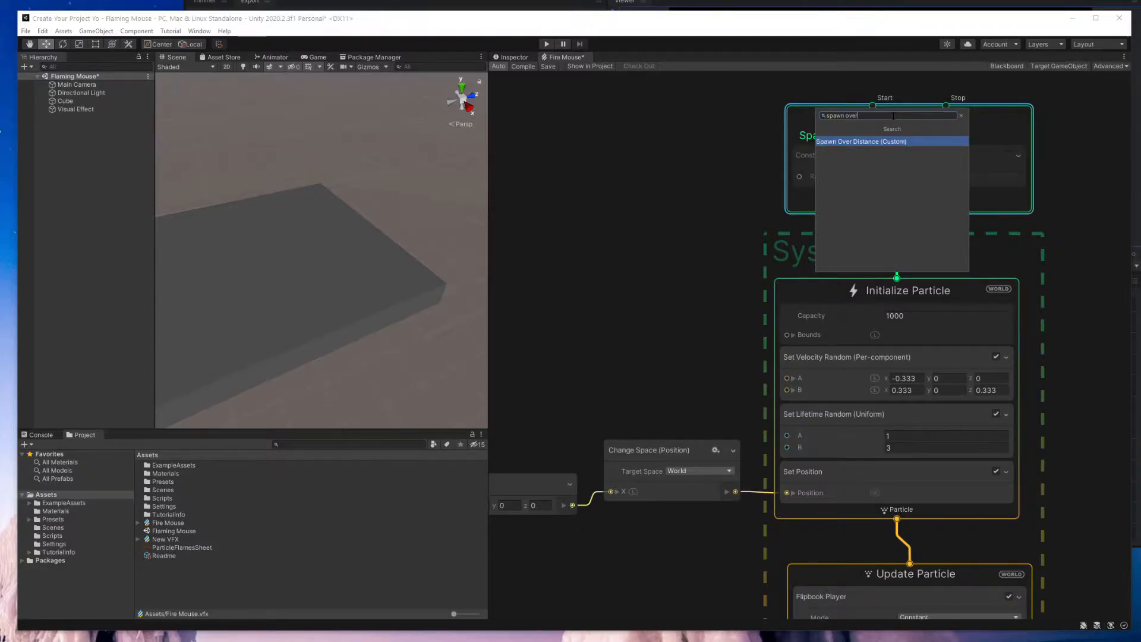
key(Return)
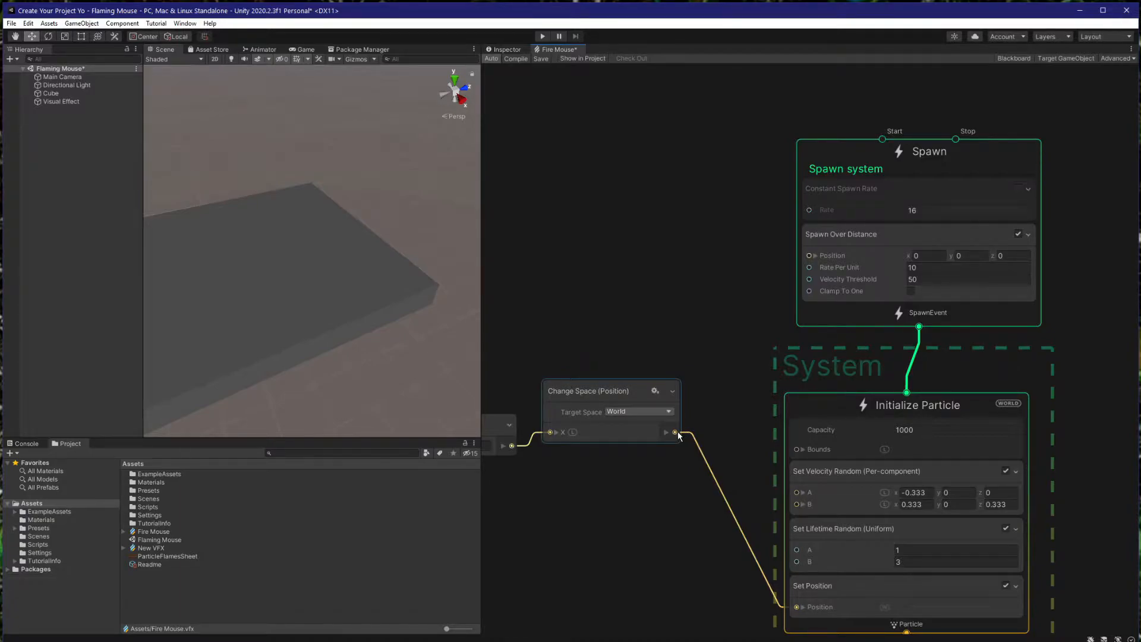
drag(675, 432, 801, 255)
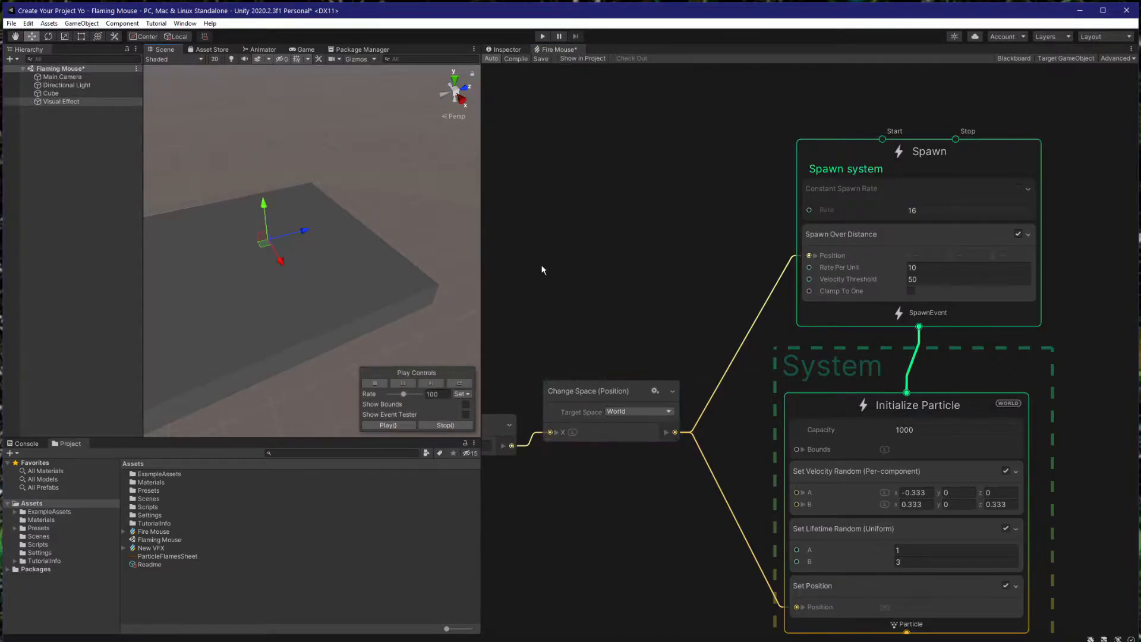
Move the Visual Effect along its Z axis to test distance spawning and check its component for exposed properties.
drag(304, 234, 343, 208)
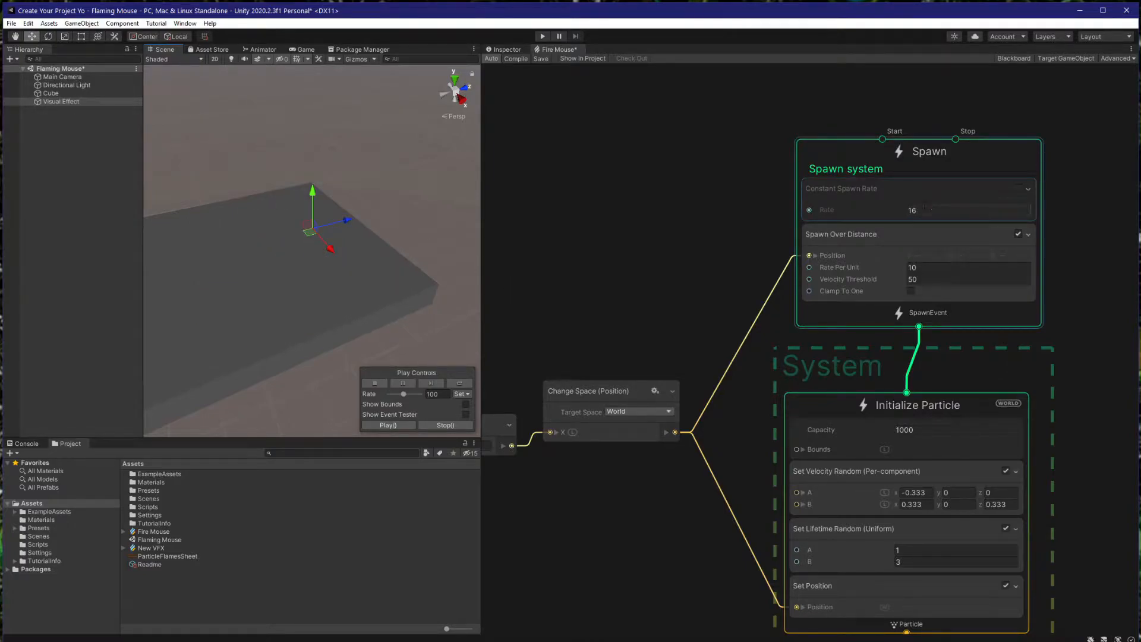
click(918, 211)
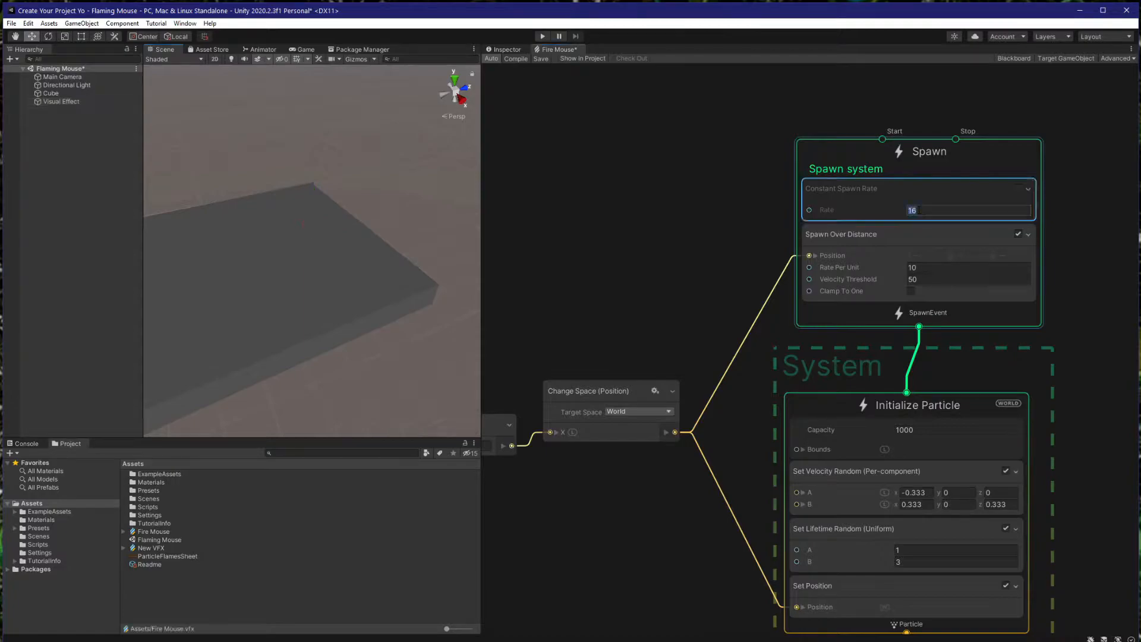
click(925, 266)
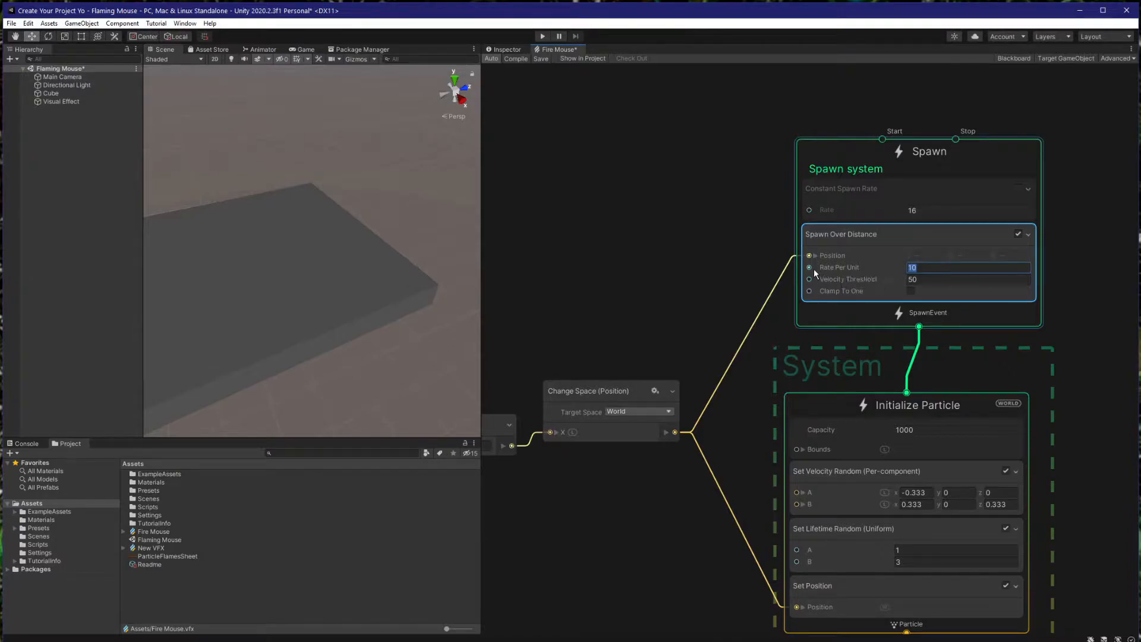
click(815, 269)
click(67, 102)
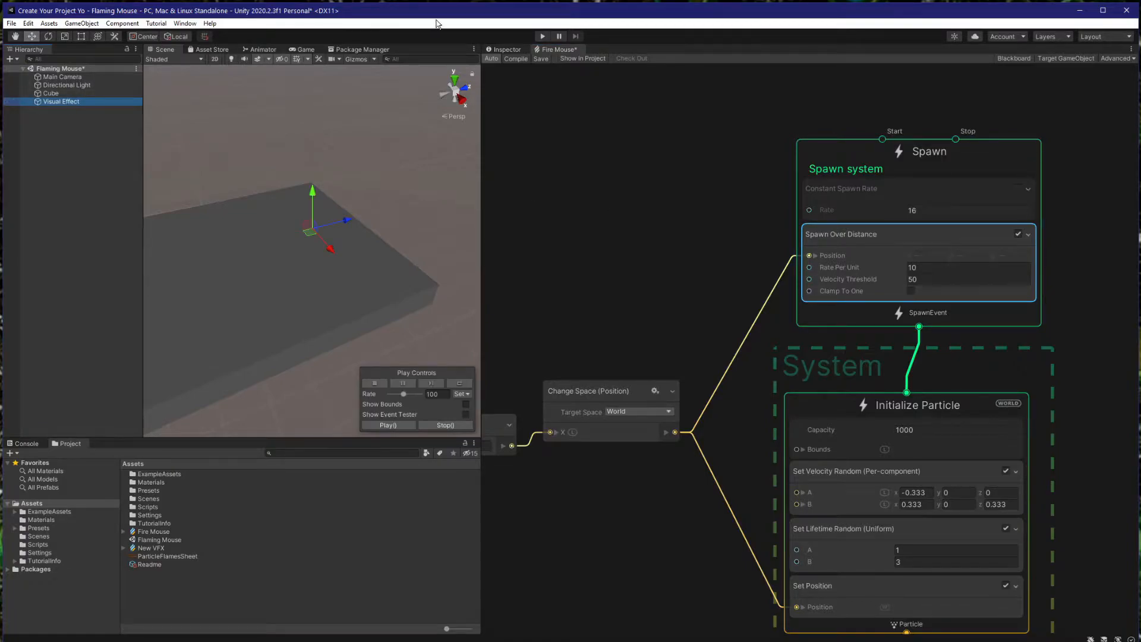
click(493, 53)
click(504, 50)
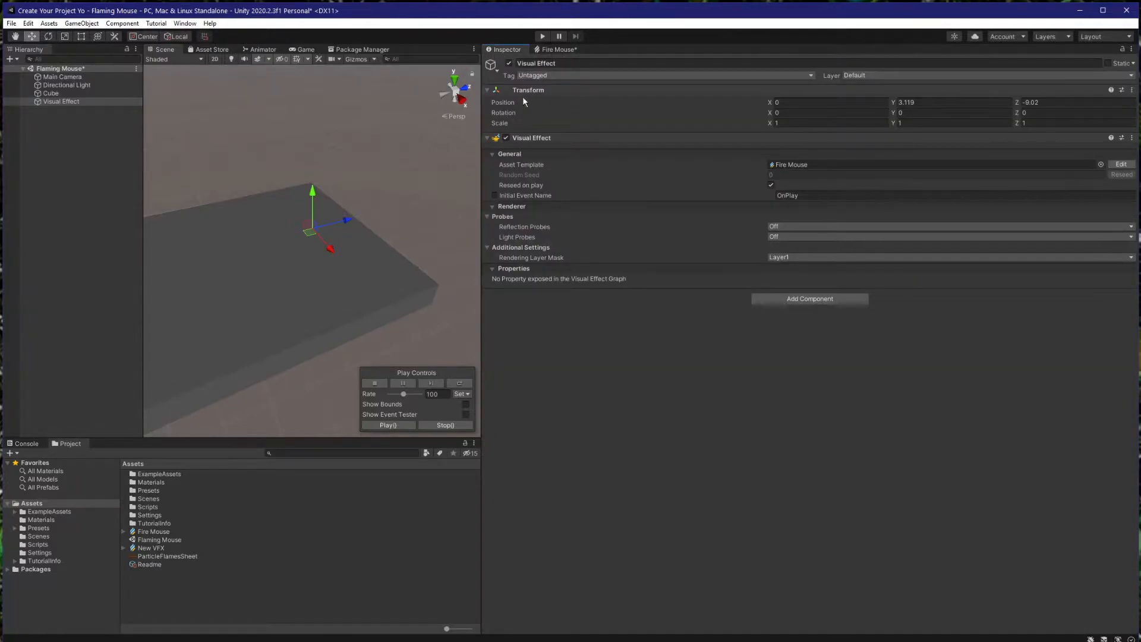
click(555, 51)
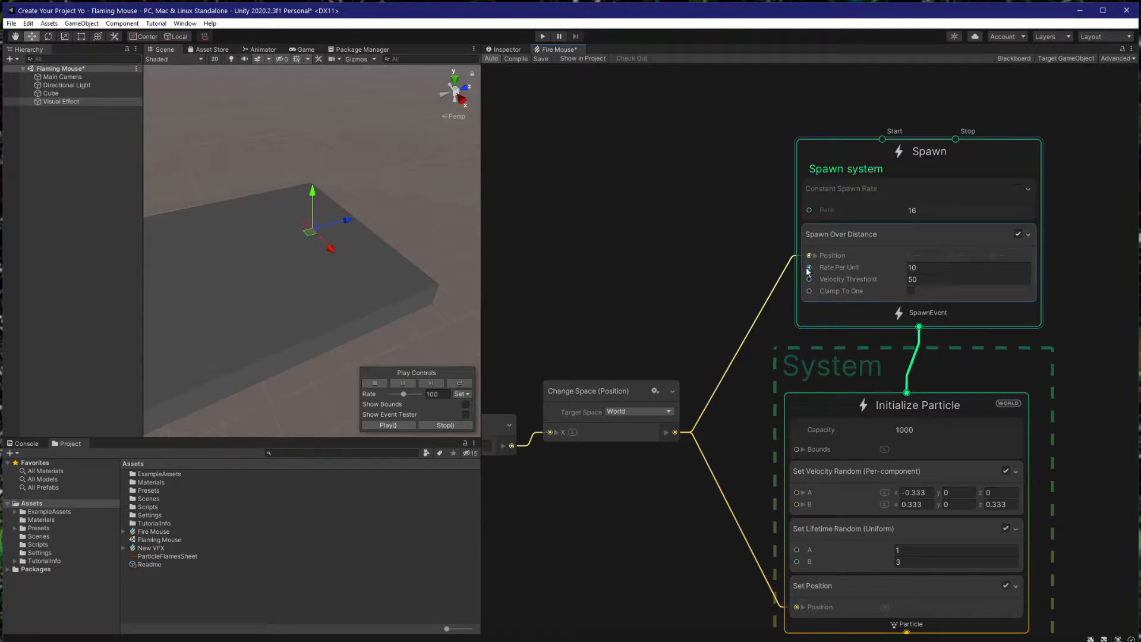
Feed Spawn Over Distance's Rate Per Unit from a new float node and convert that node to an exposed property.
drag(807, 268, 693, 276)
text(floa)
key(Return)
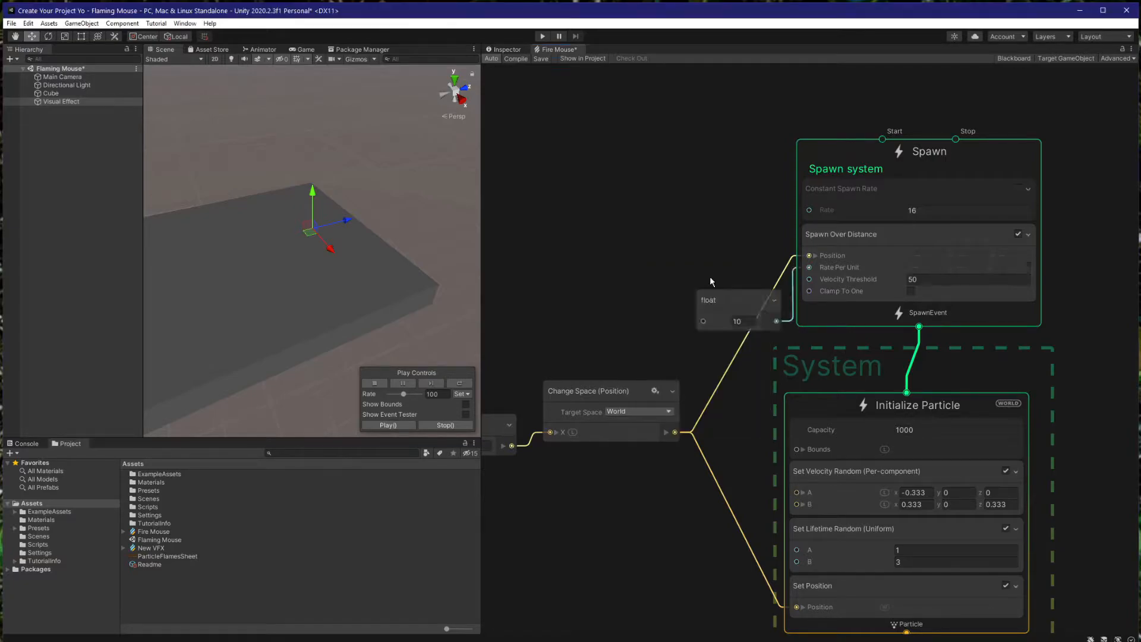
drag(733, 310, 661, 271)
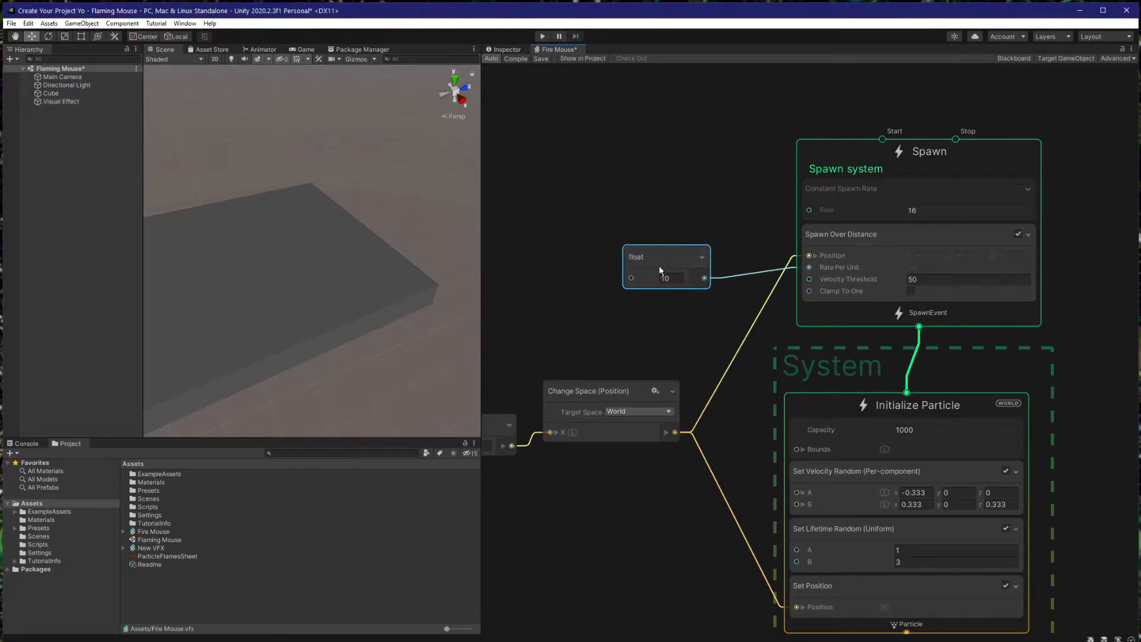
right_click(649, 254)
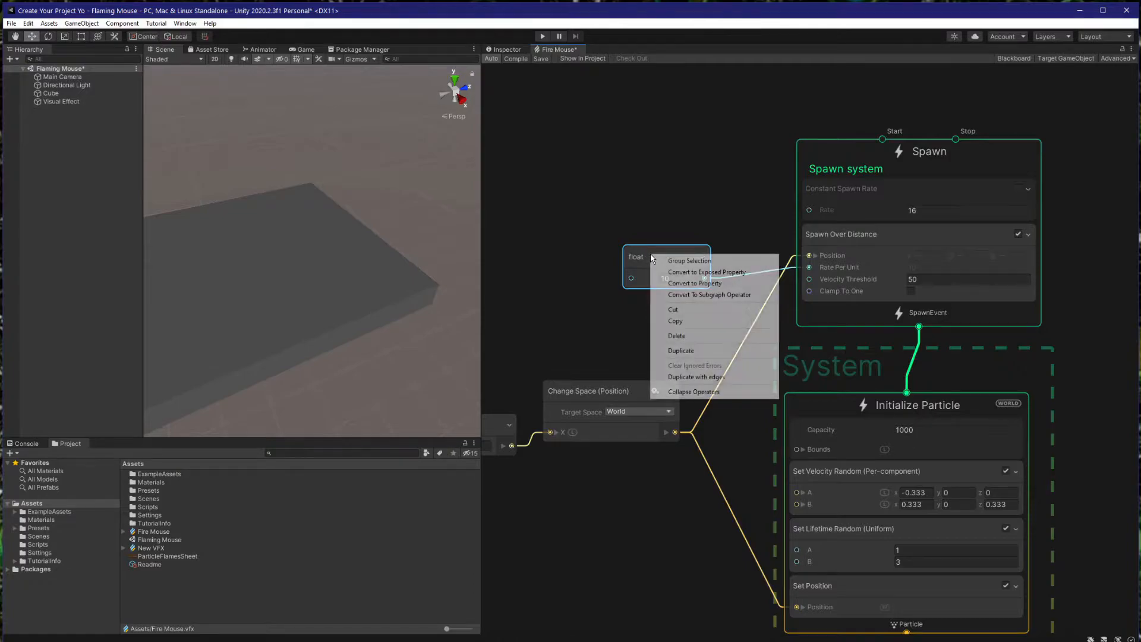
click(680, 273)
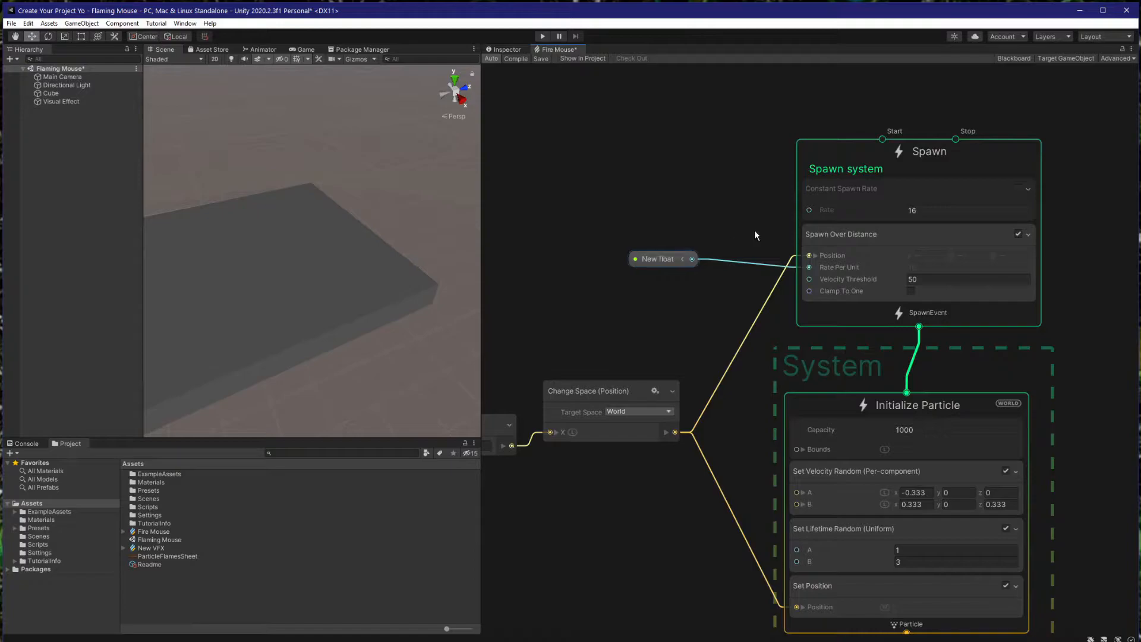
Show the graph's Blackboard and rename the exposed float property to Rate.
click(1005, 58)
drag(767, 87, 595, 110)
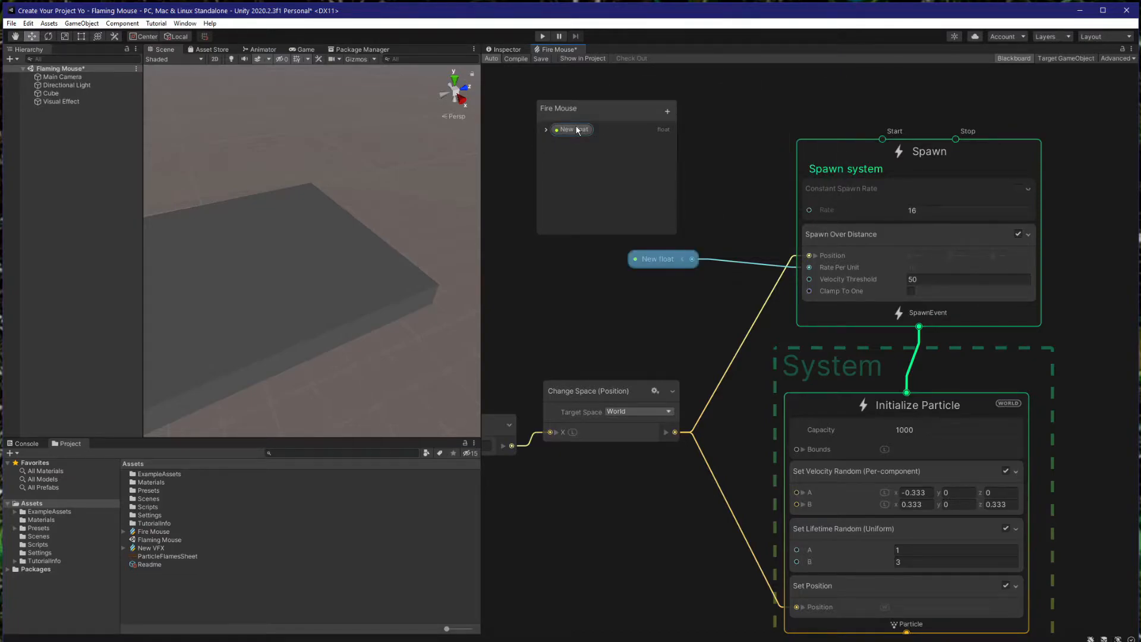
double_click(576, 129)
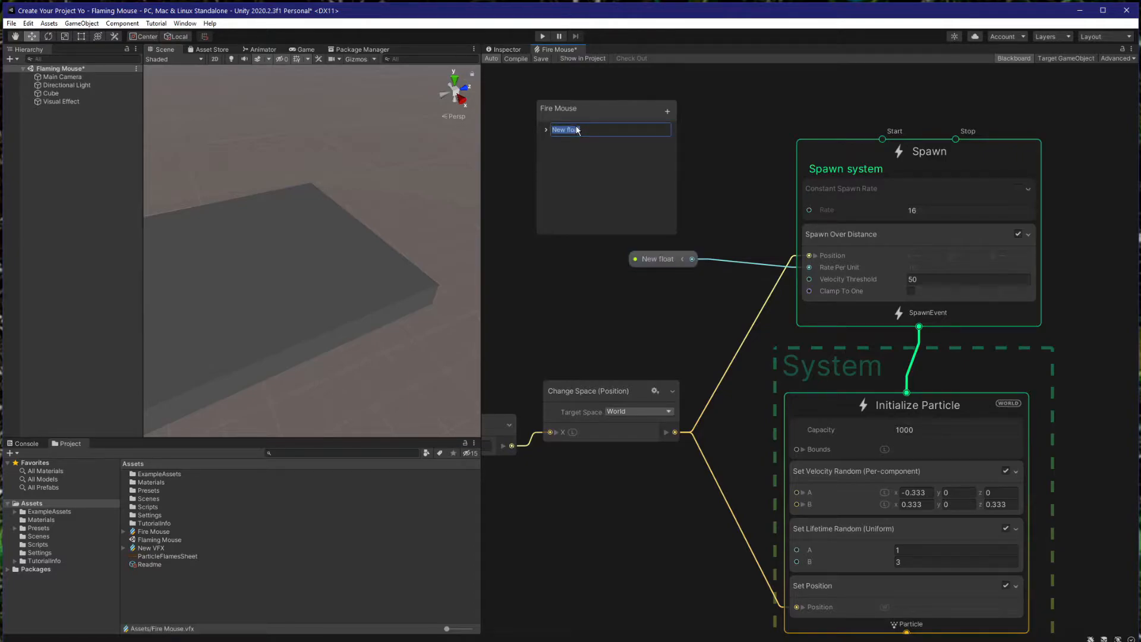
text(Rate)
key(Return)
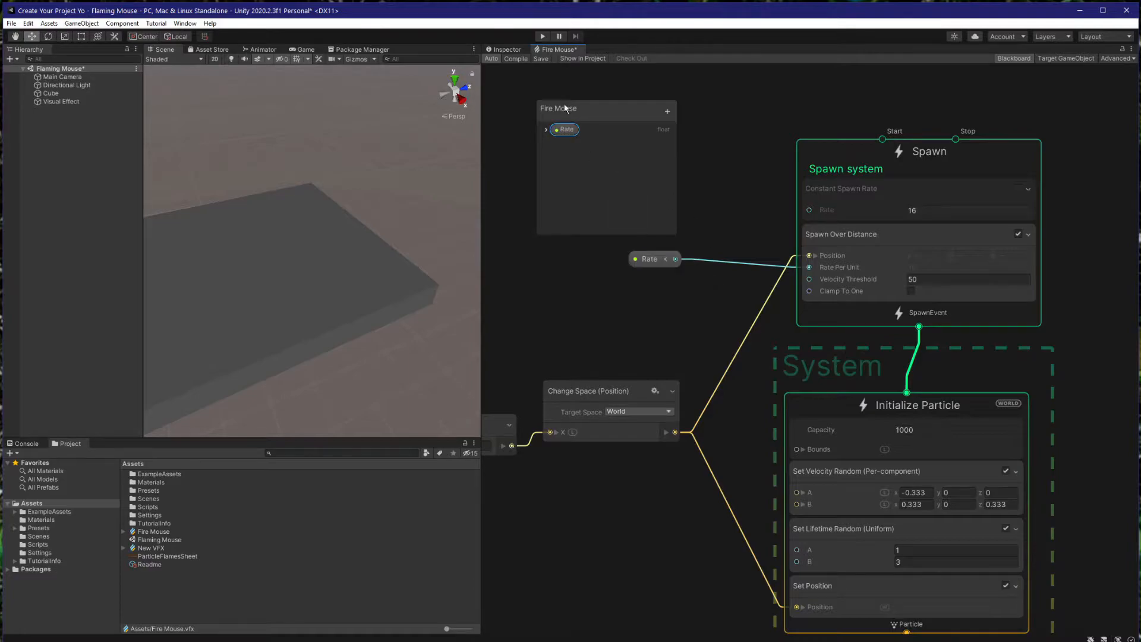
Set the exposed Rate property's default value to 16.
click(547, 132)
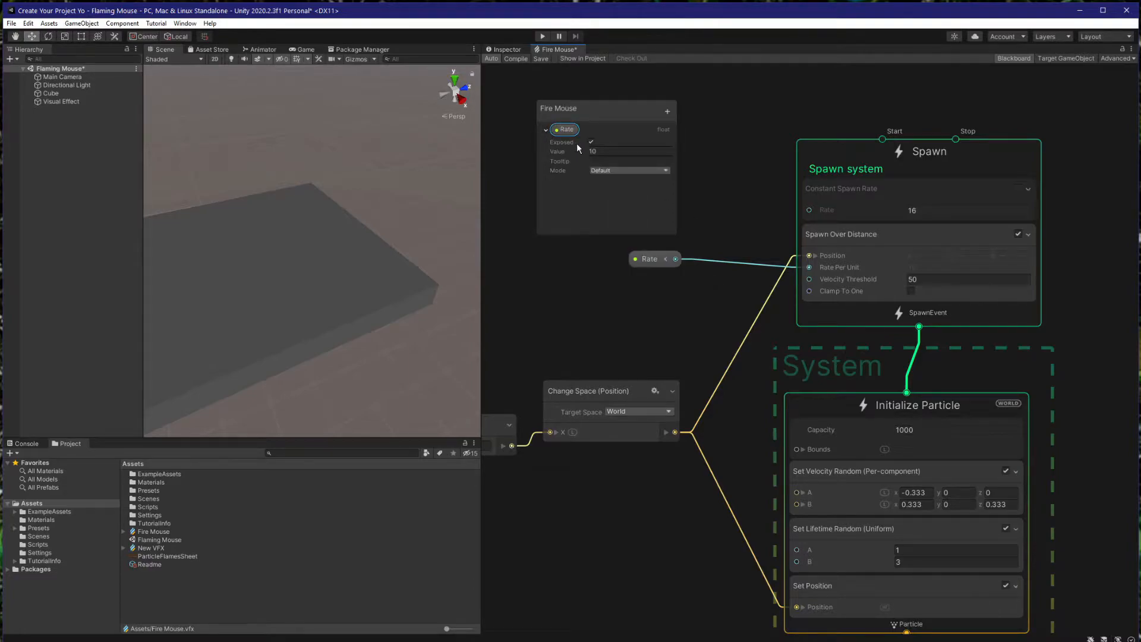
click(604, 150)
text(16)
Move the Visual Effect along Z to about -9.43 in the scene to test the spawned flame trail.
click(507, 50)
click(65, 102)
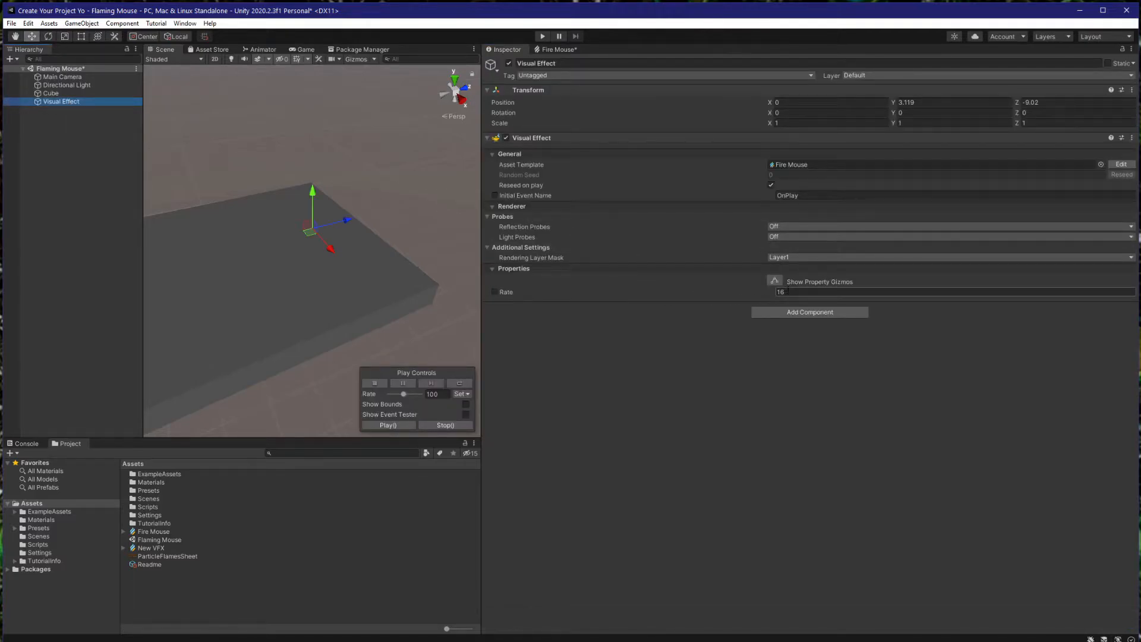
drag(347, 220, 321, 227)
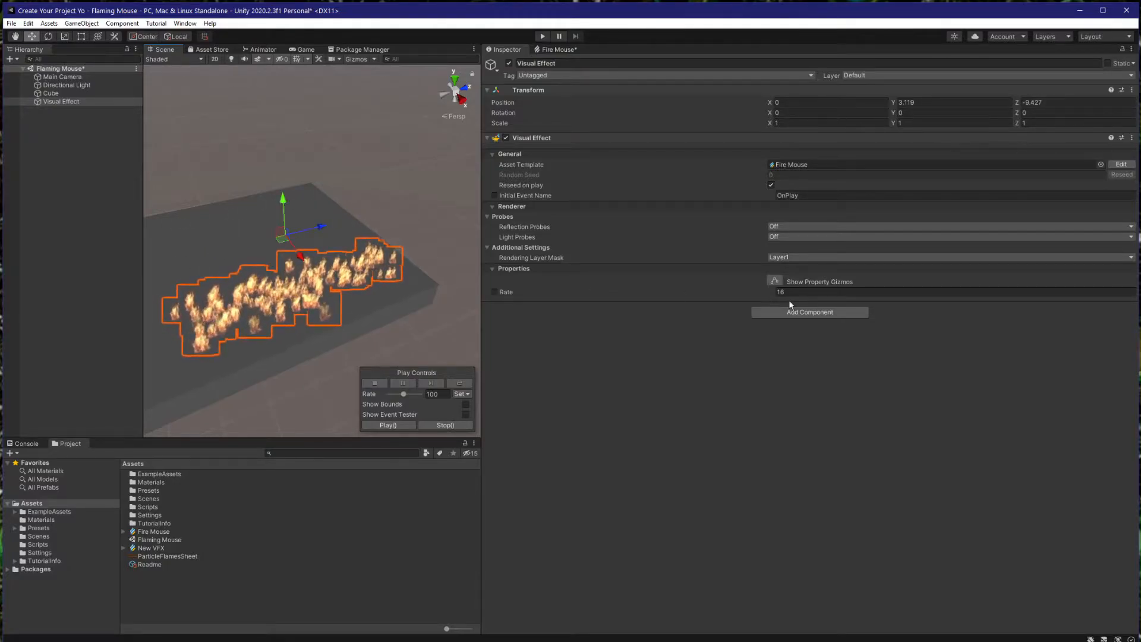
Try a Rate of 100 on the Visual Effect component and move the object along Z to about -9.6.
click(836, 292)
text(100)
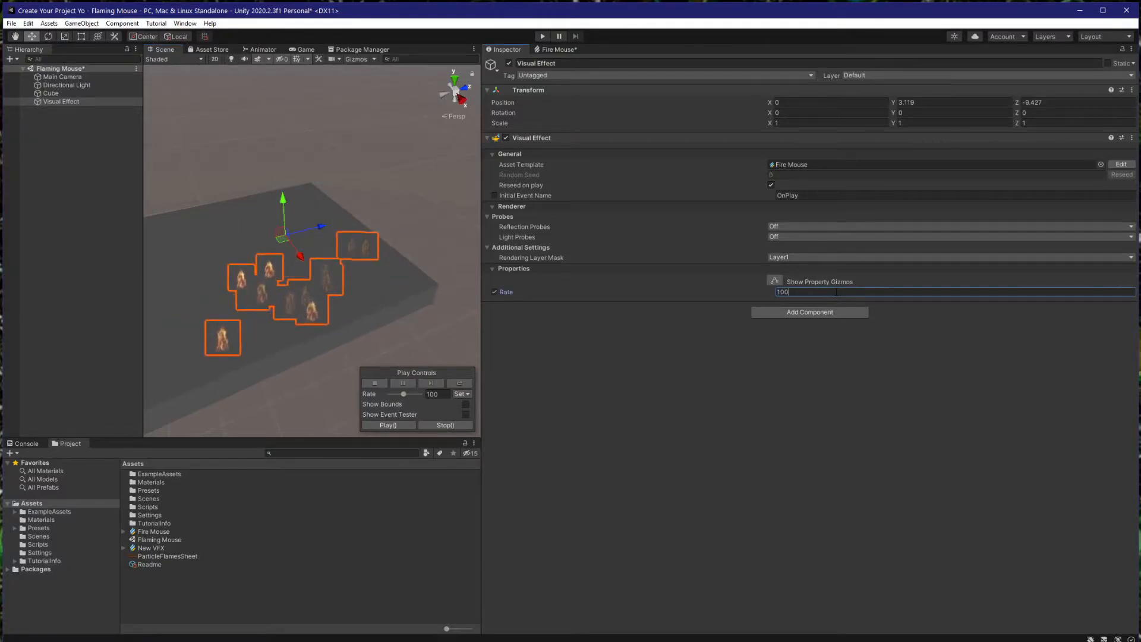
drag(334, 232, 253, 245)
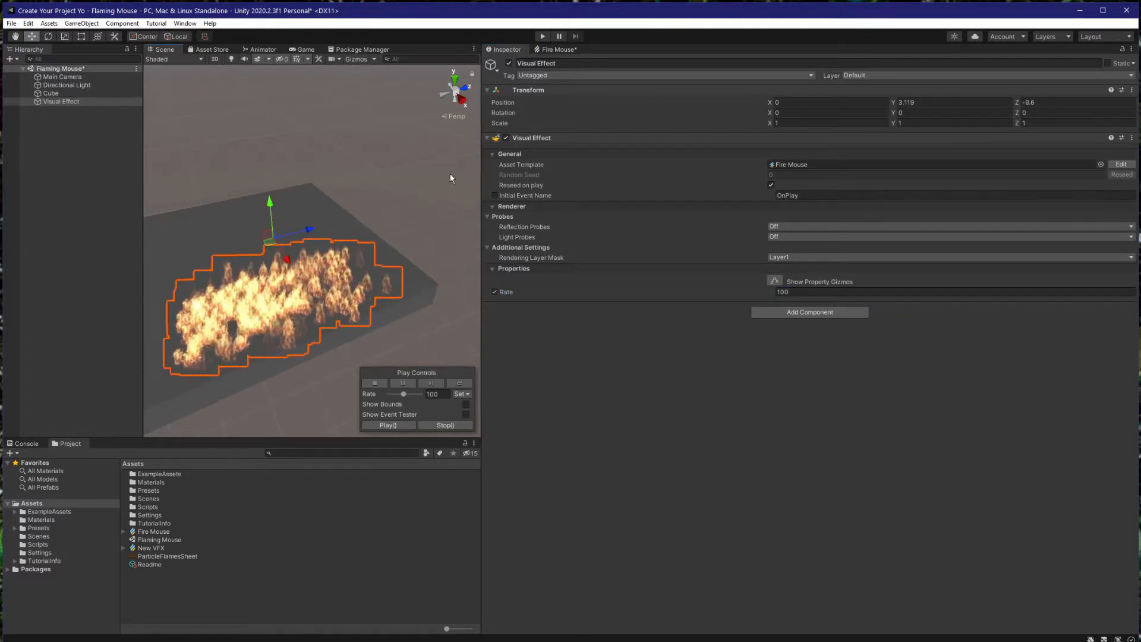
Check the particle Capacity, set the Visual Effect component's Rate to 30, and move the object along Z to test it.
click(556, 50)
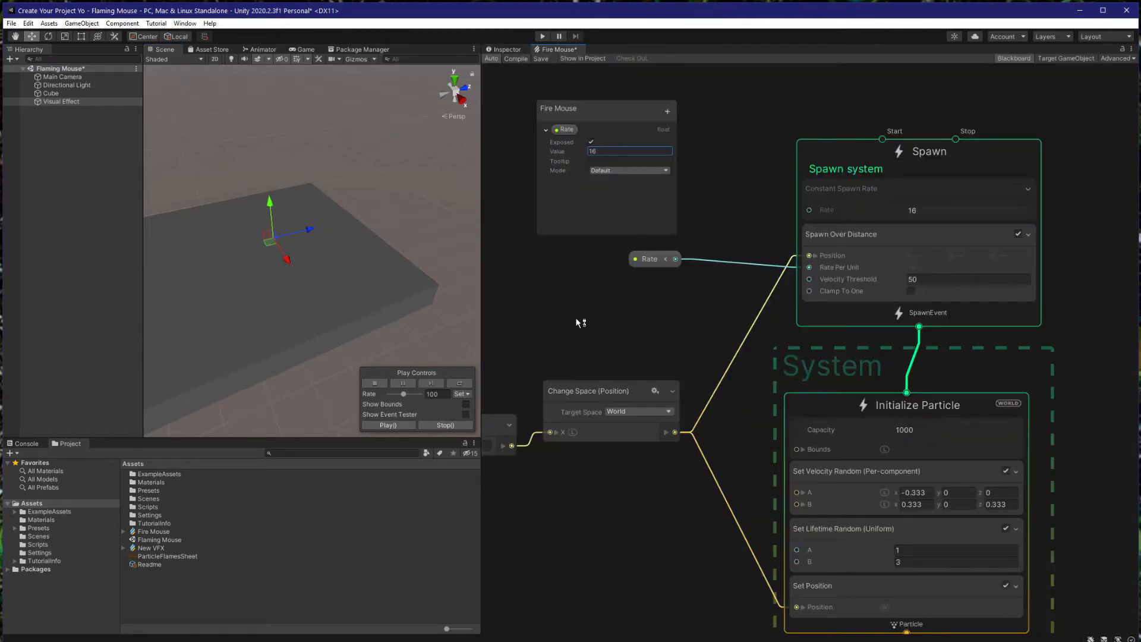
click(943, 428)
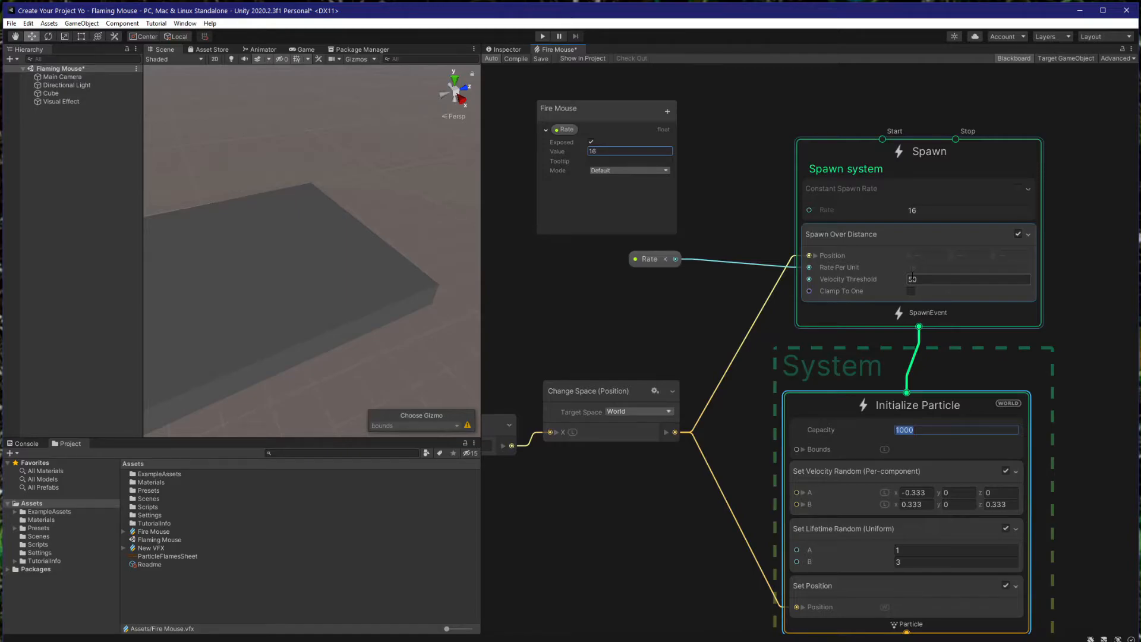
click(504, 48)
click(76, 102)
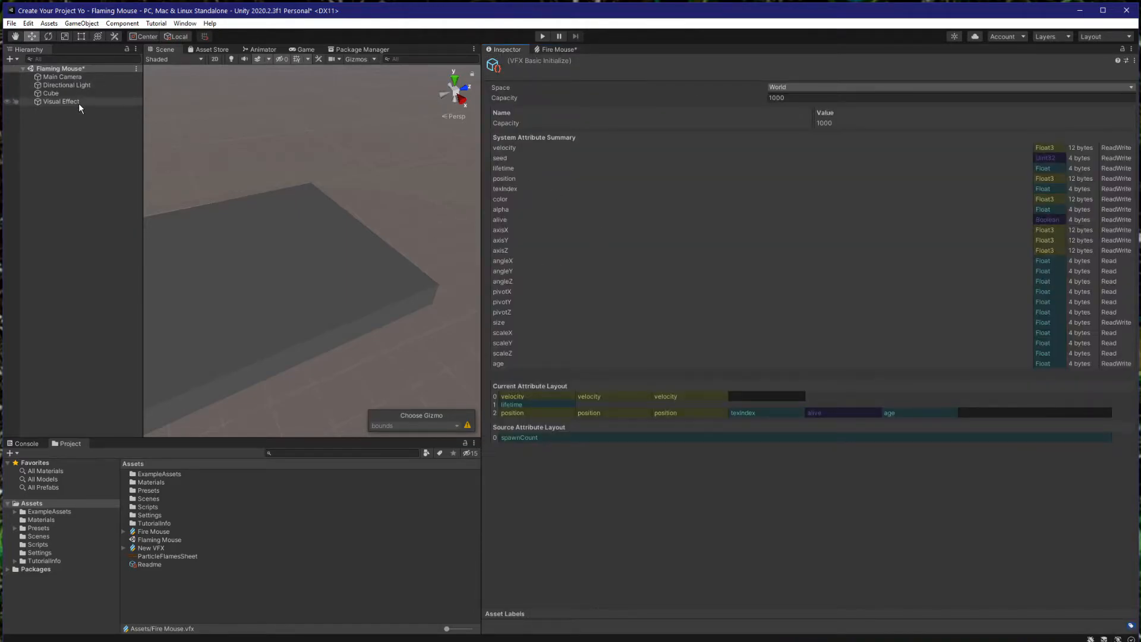
click(785, 291)
text(30)
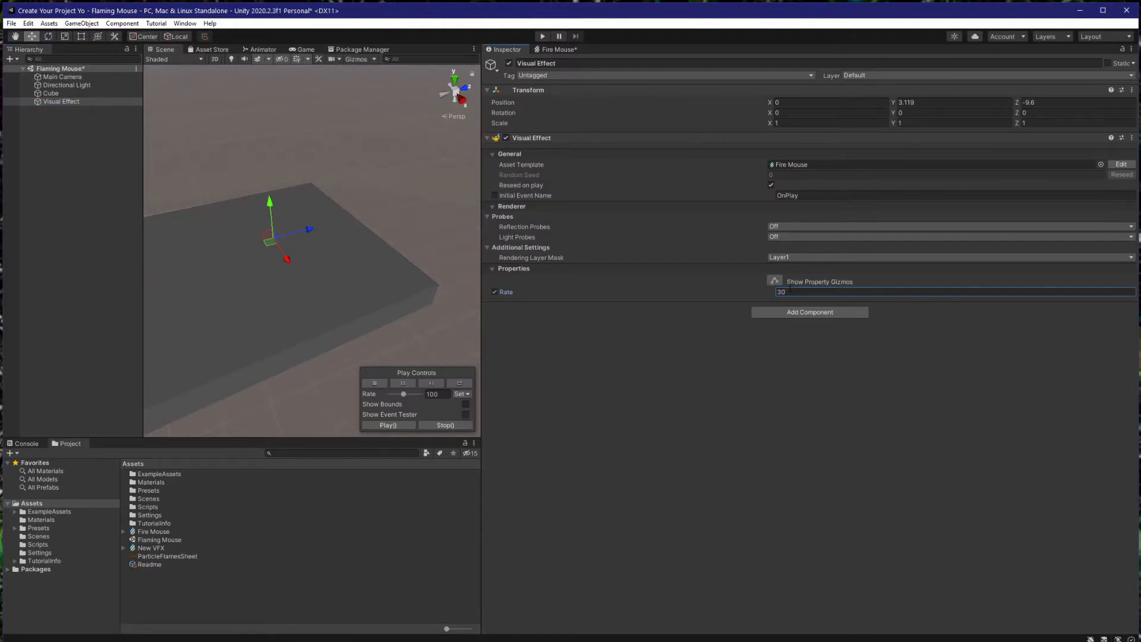
click(76, 101)
drag(310, 231, 302, 260)
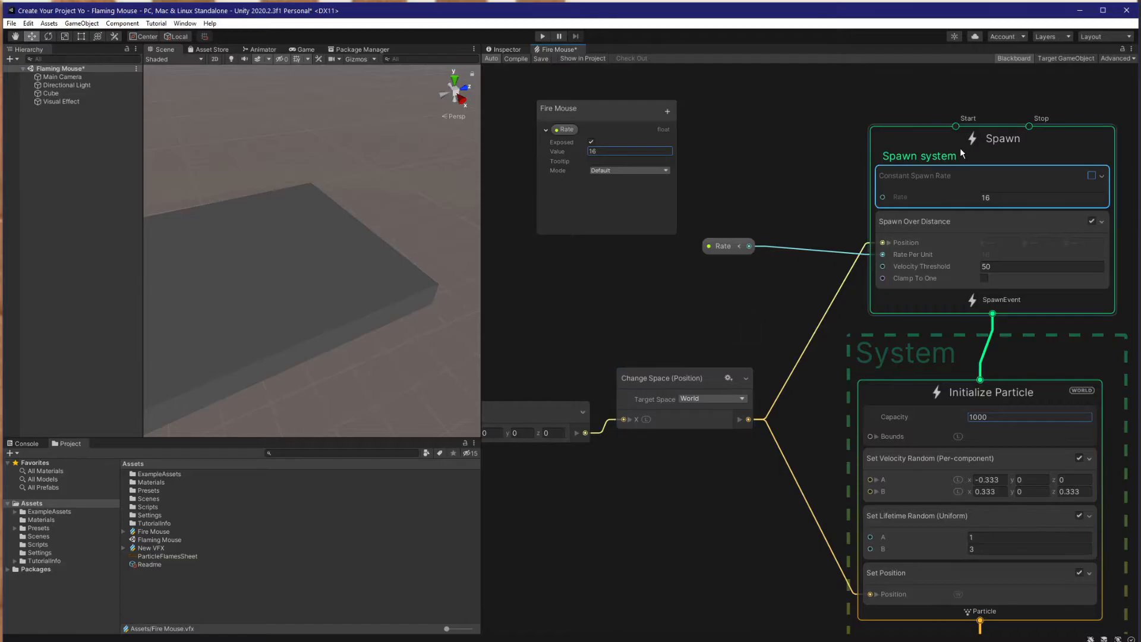
Re-enable the Constant Spawn Rate block and set its rate to 4.
click(1092, 177)
click(1008, 197)
text(4)
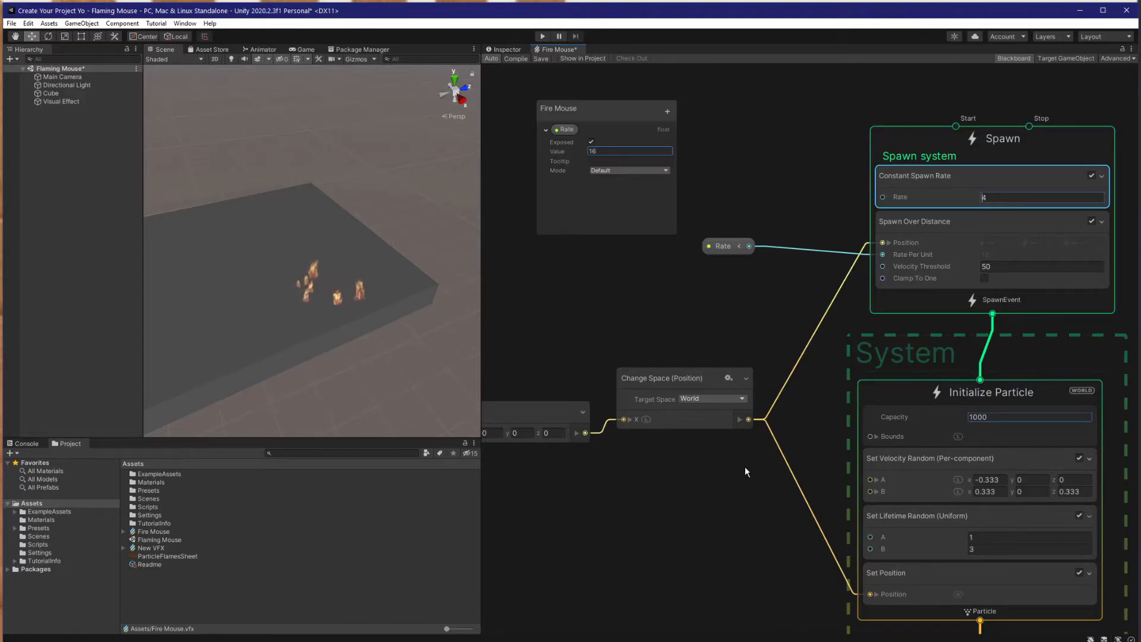
Add an Add arithmetic operator node to the empty graph area below the Change Space node.
key(space)
text(add)
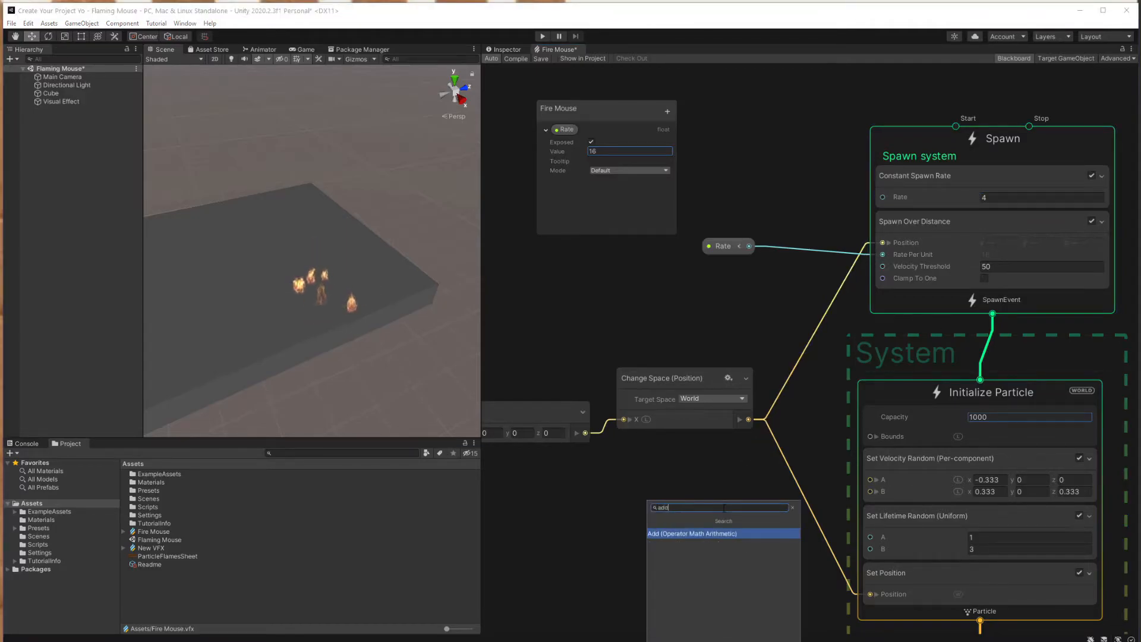
key(Return)
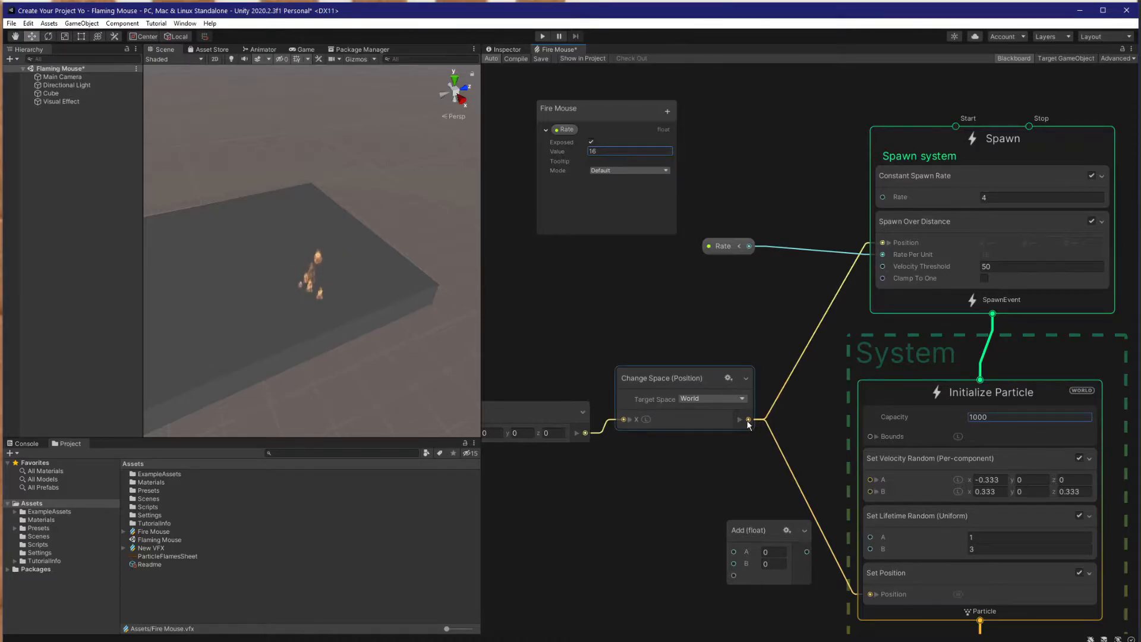
Feed the Change Space output into the Add node's A input and connect the Add result to the Set Position block.
drag(748, 420, 733, 551)
drag(811, 532, 737, 513)
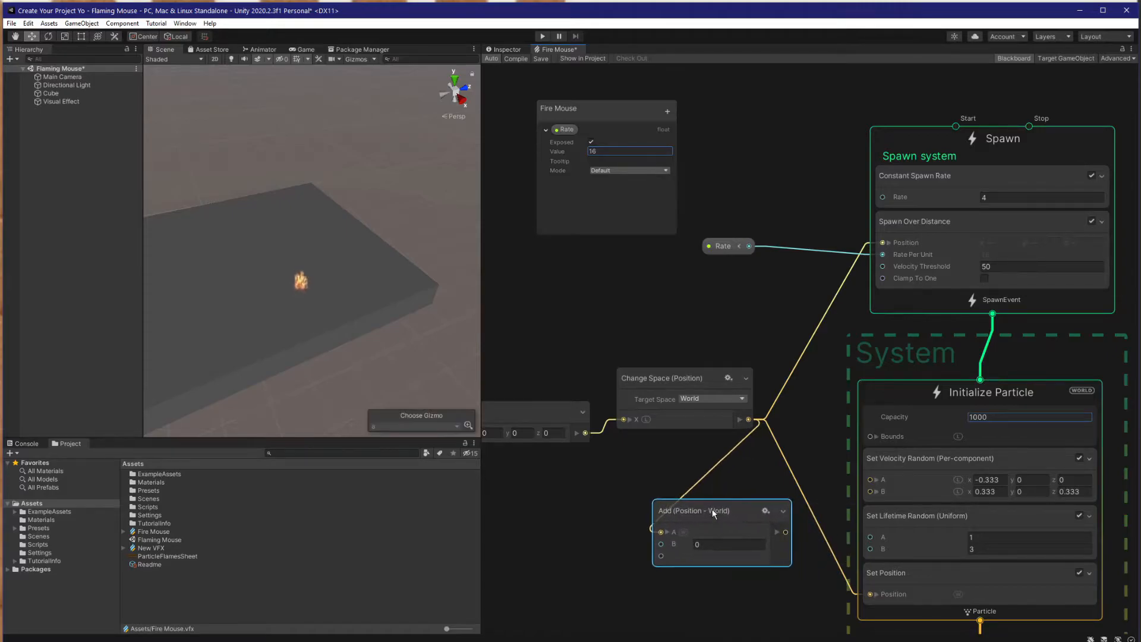
drag(785, 532, 870, 533)
drag(732, 447, 747, 441)
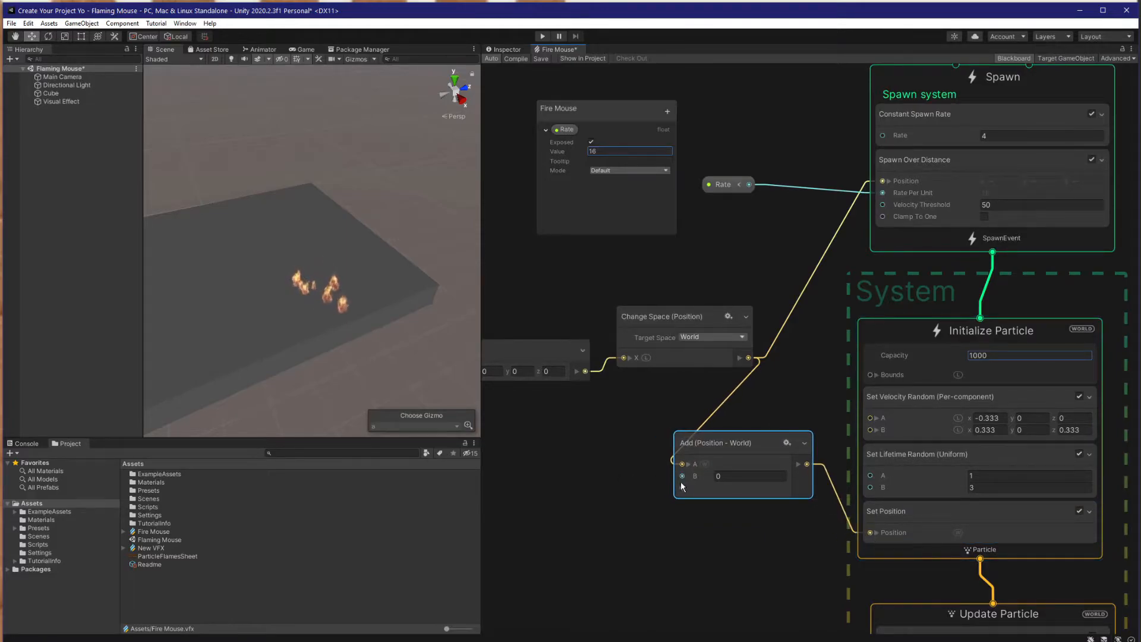
Create a Vector3 node feeding the Add node's B input and convert it to a property.
drag(683, 487, 625, 475)
text(vec)
key(Down)
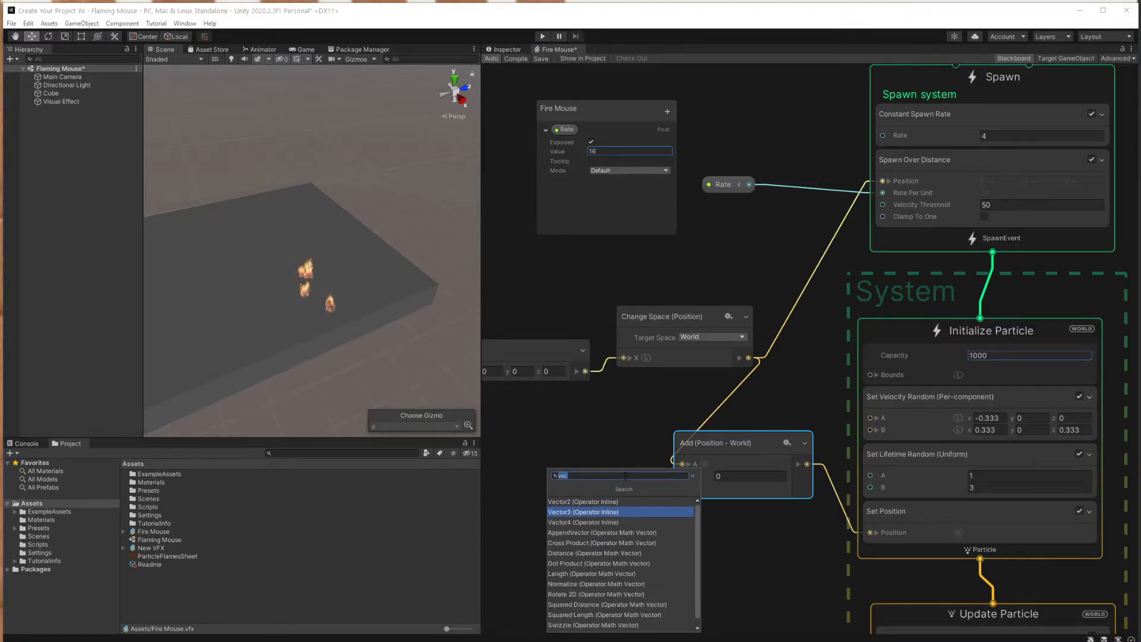
key(Return)
drag(662, 500, 559, 449)
right_click(560, 454)
click(589, 469)
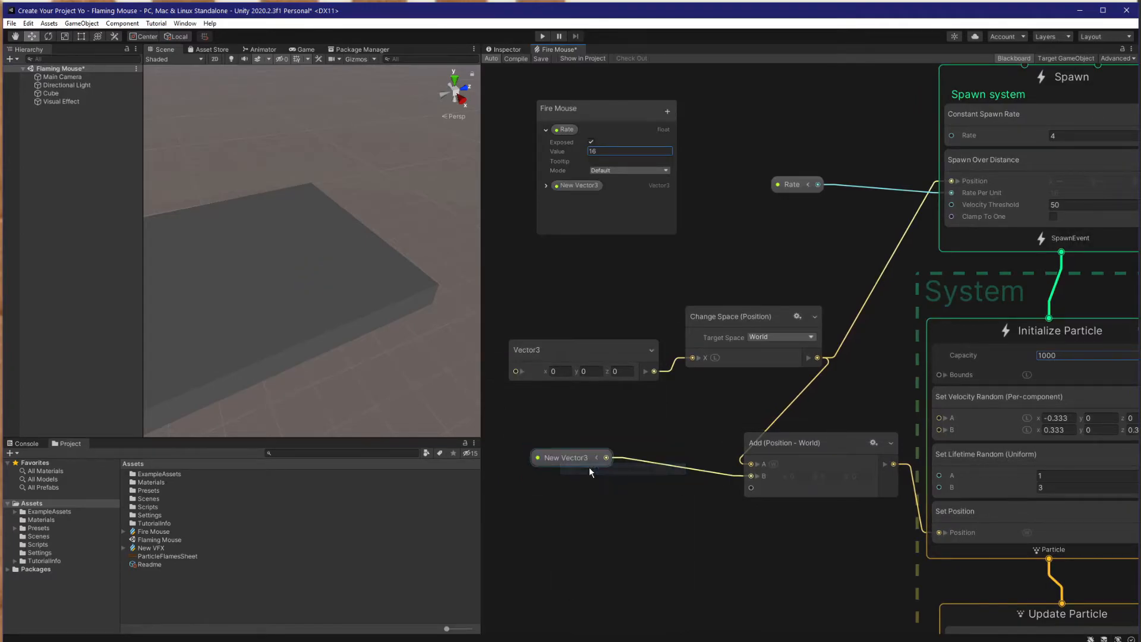
Rename the new Vector3 property to Offset and set its Y value to 1 on the Visual Effect component.
click(1016, 58)
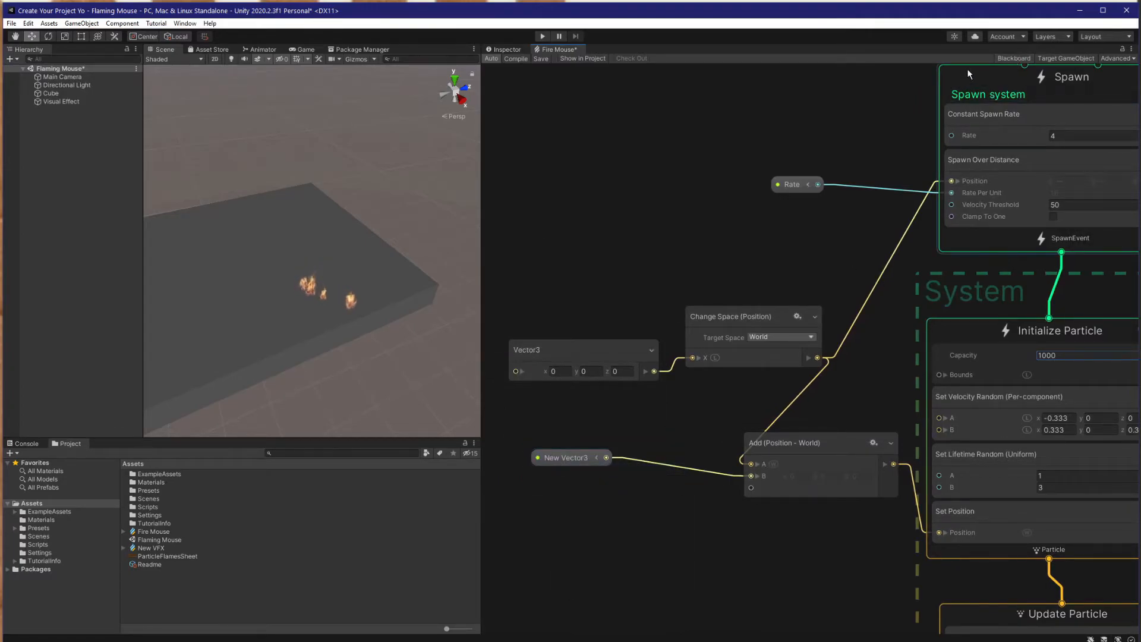
click(1008, 59)
double_click(571, 186)
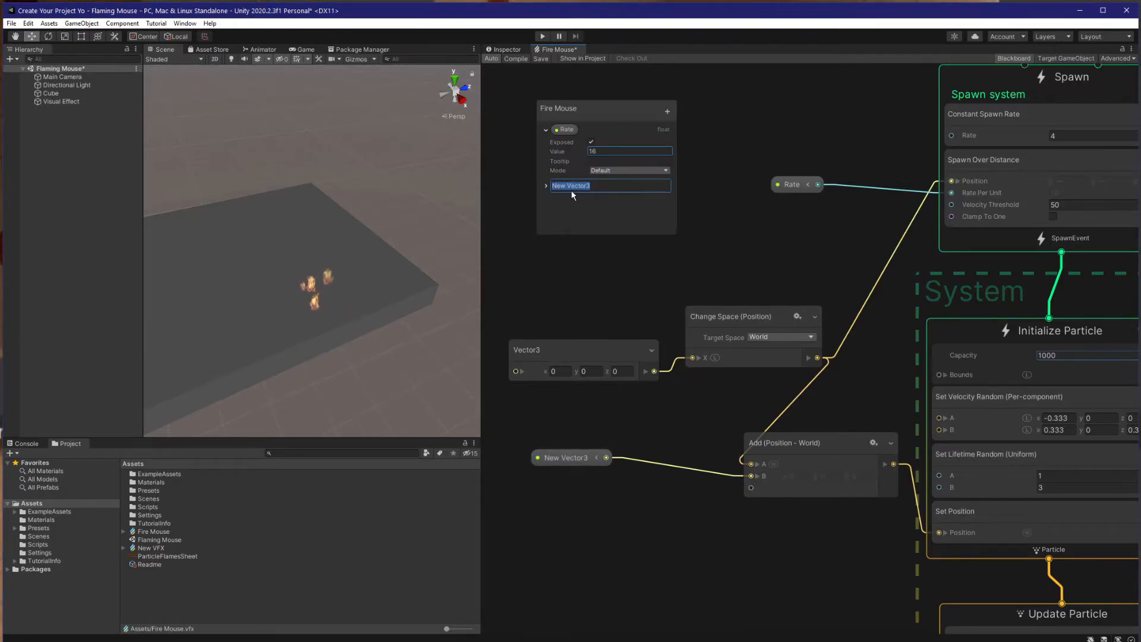
text(Offset)
key(Return)
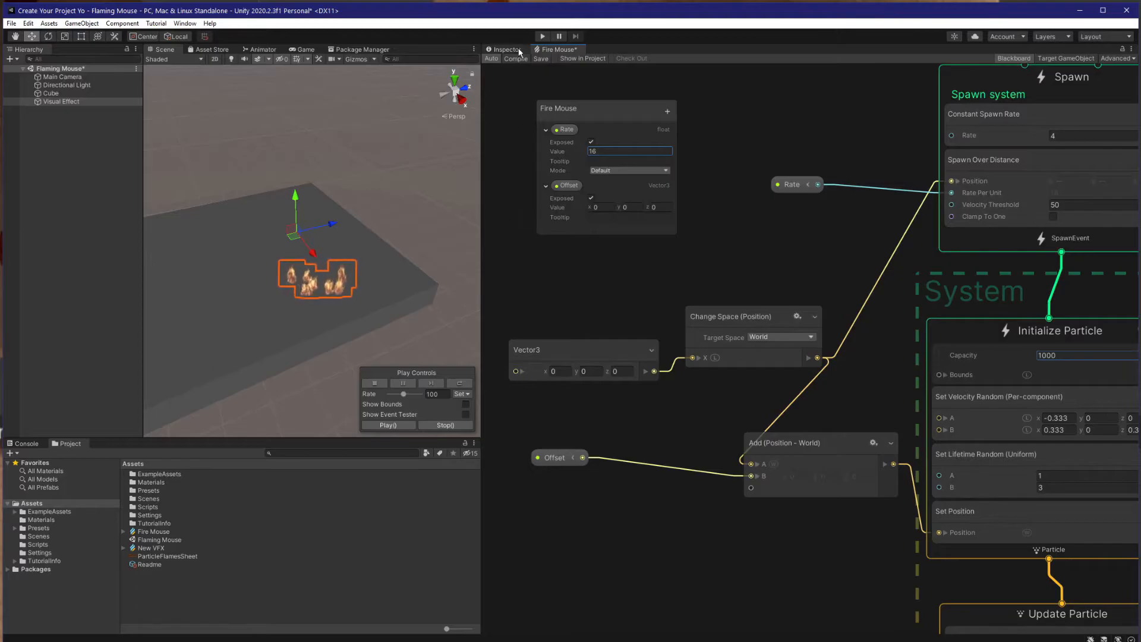
click(517, 50)
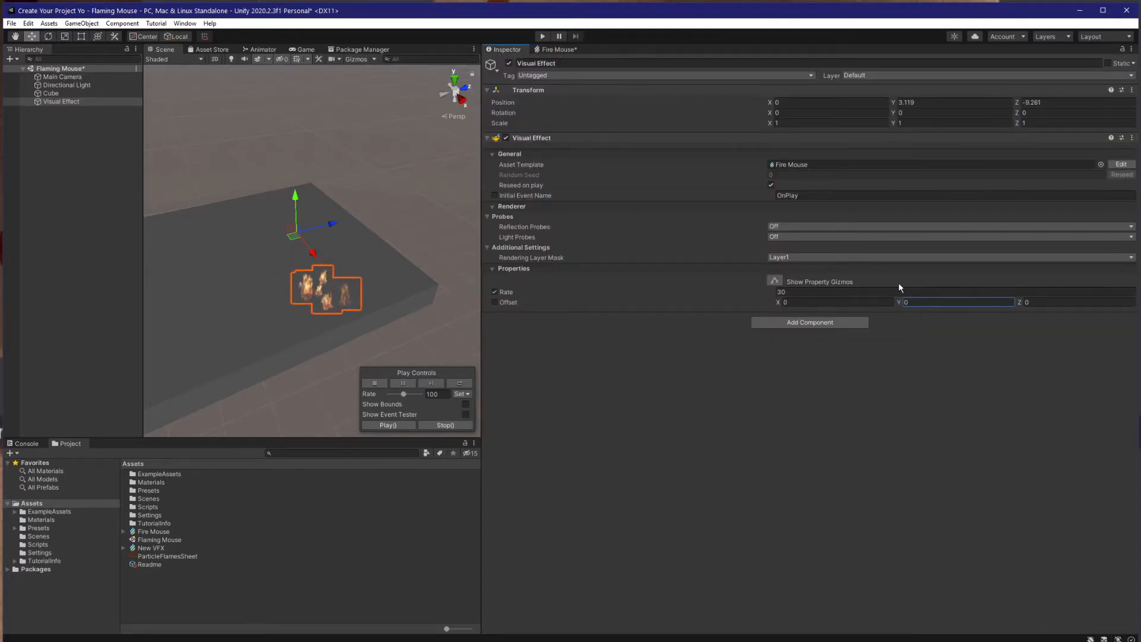
text(16)
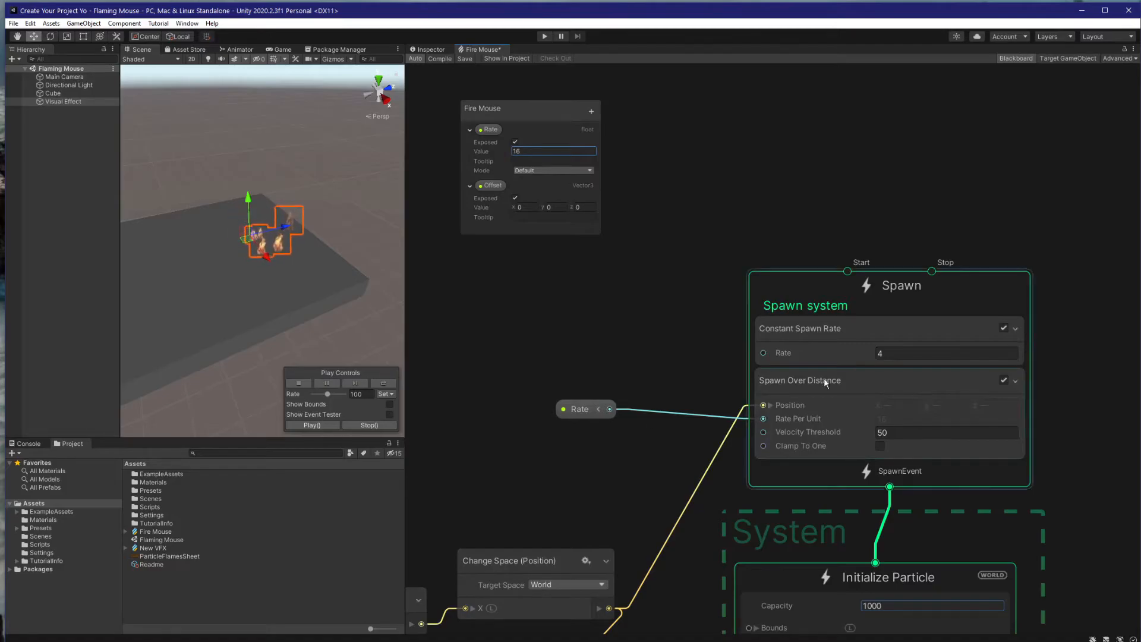
Add an Event context node above the Spawn context and connect it to the Start input.
right_click(823, 176)
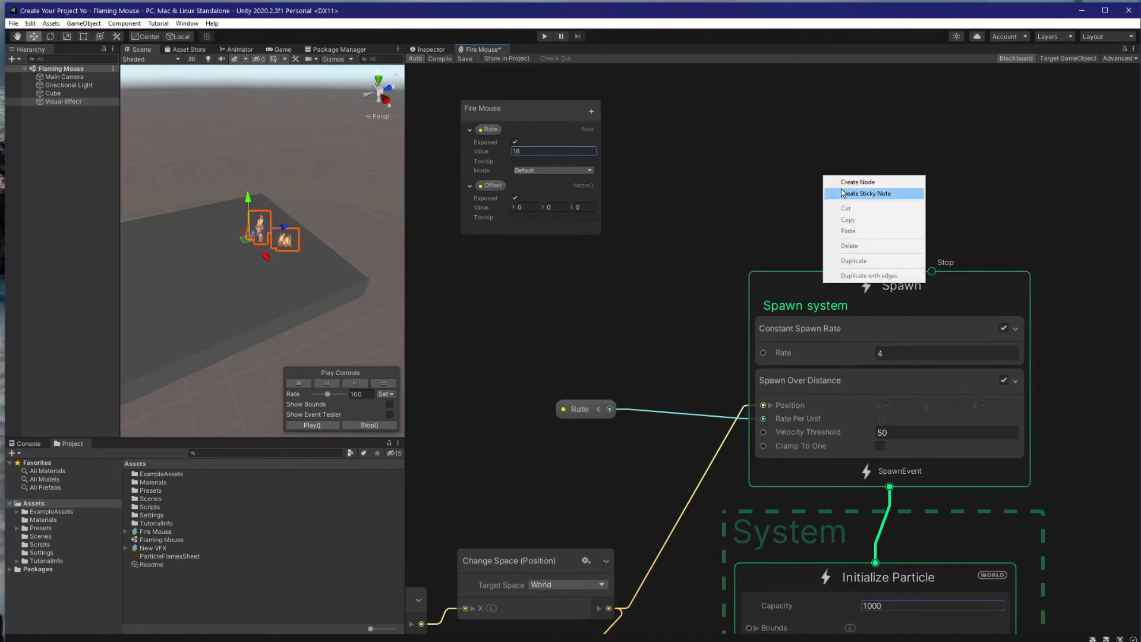
click(850, 183)
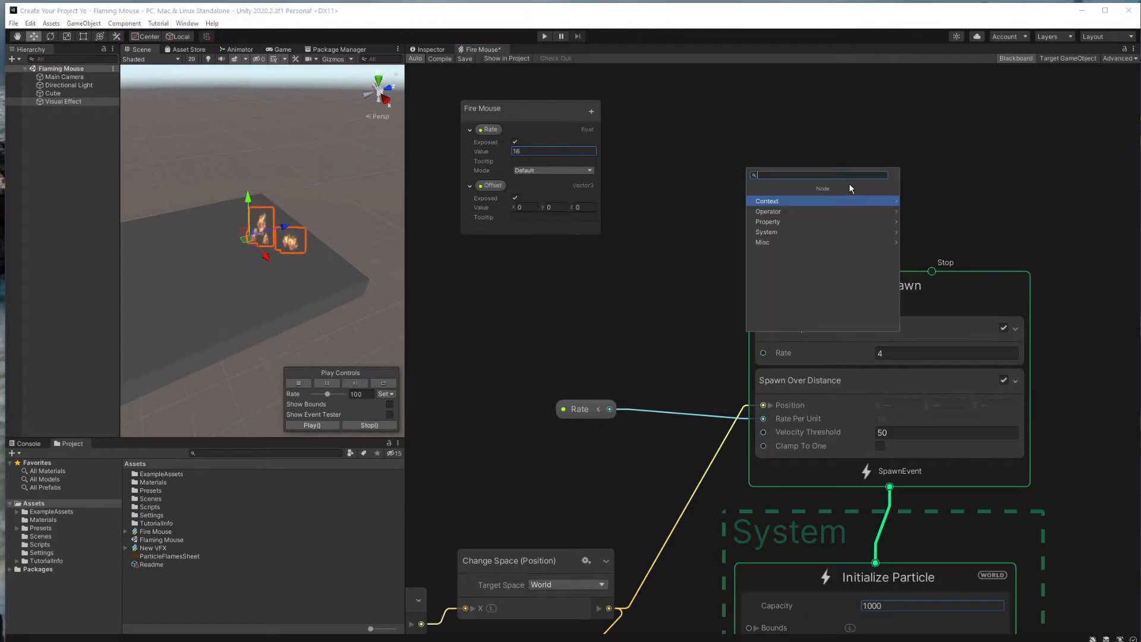
text(event)
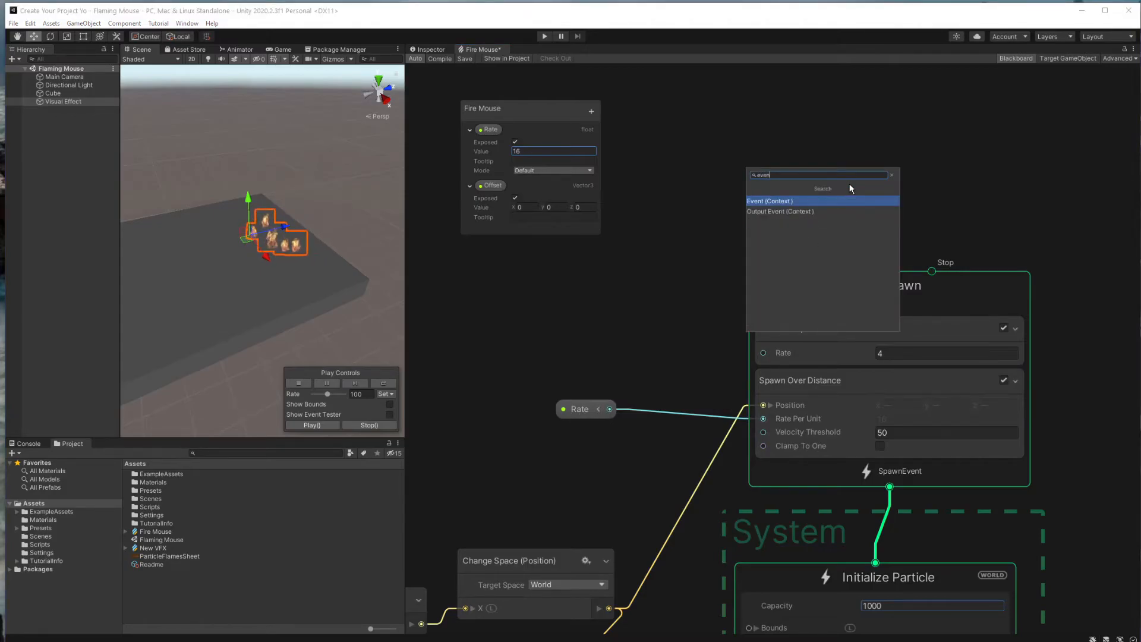
key(Return)
drag(901, 216, 743, 153)
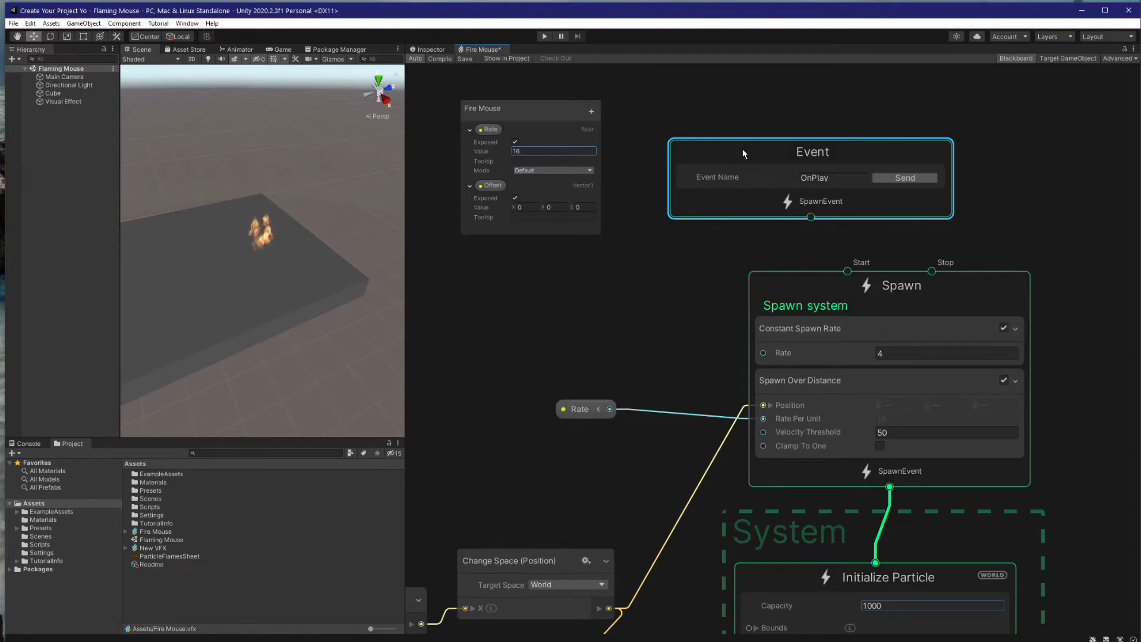
drag(810, 217, 847, 270)
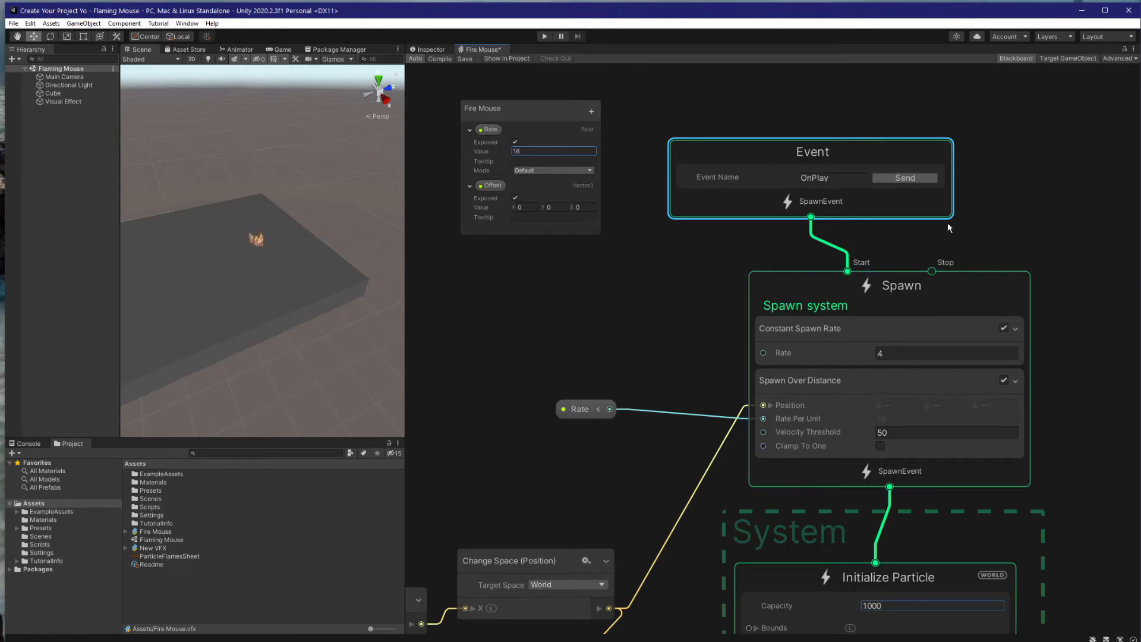
Add a second Event node connected to the Spawn context's Stop input and arrange the two Event nodes side by side.
middle_drag(954, 232, 886, 239)
scroll(884, 234, down, 1)
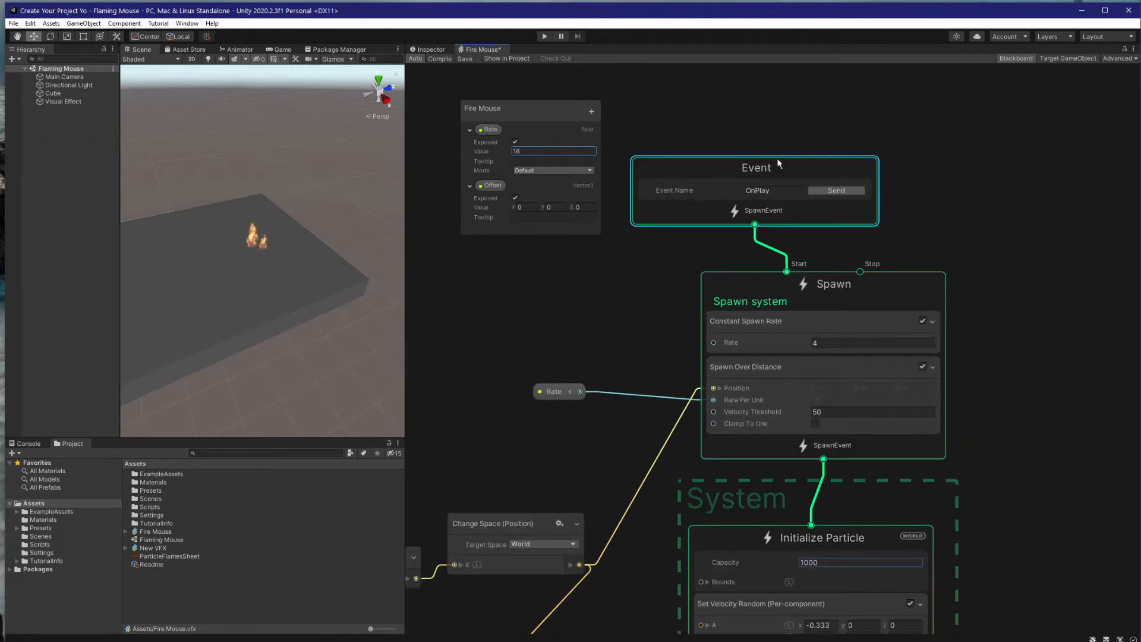
click(960, 190)
key(space)
text(ev)
key(Return)
drag(1012, 225, 918, 144)
drag(982, 191, 869, 274)
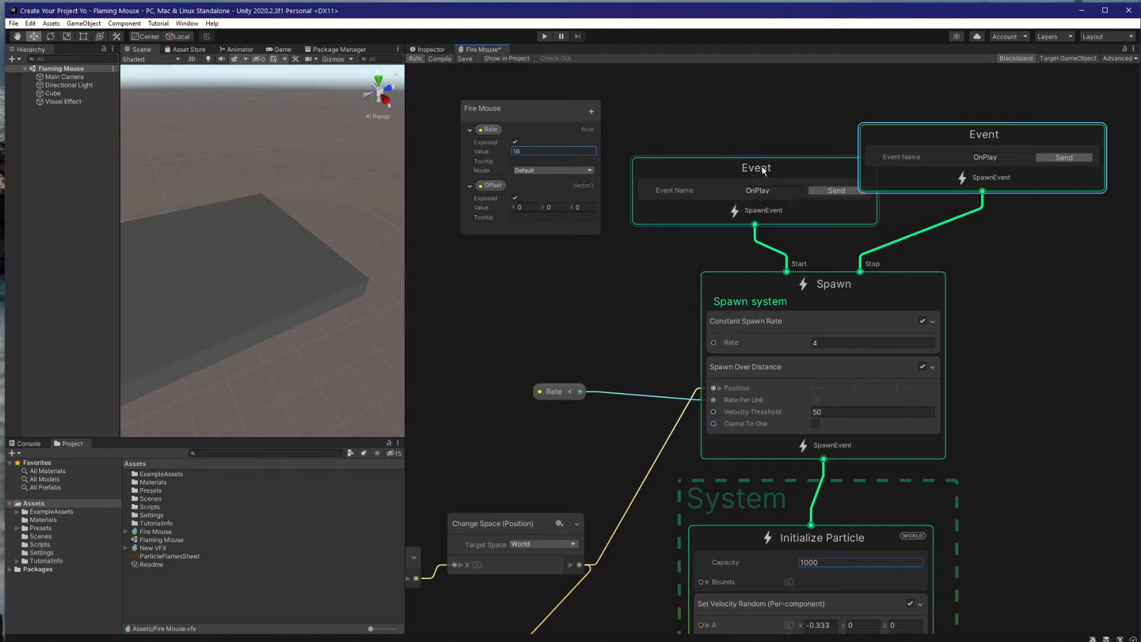
drag(765, 169, 731, 127)
drag(890, 134, 873, 164)
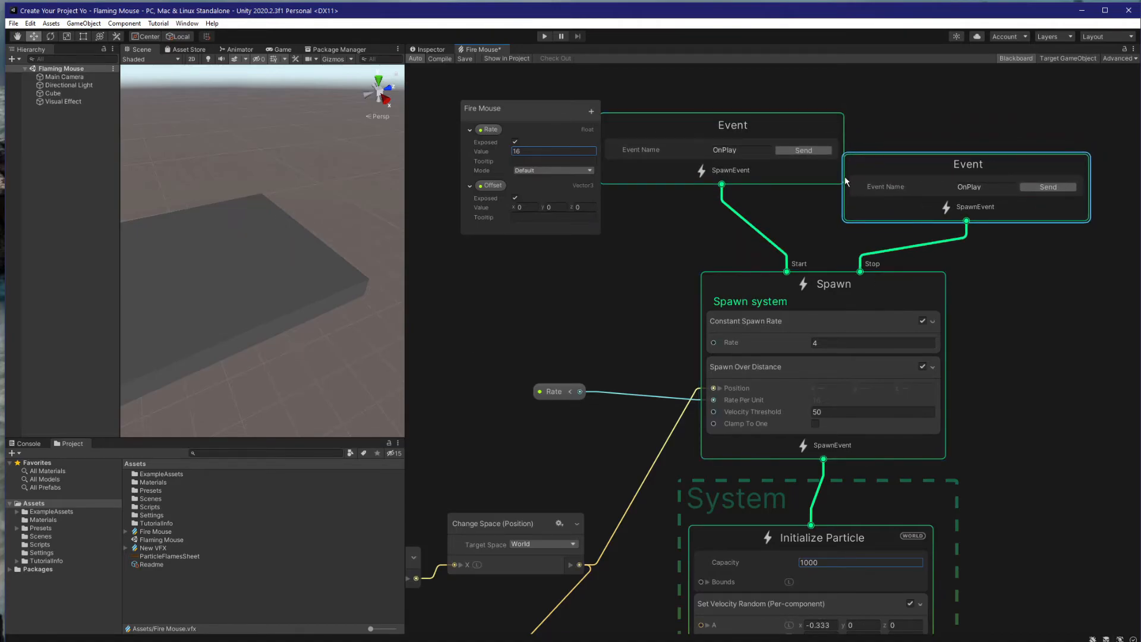
Name the event linked to the Start input Start and the one linked to the Stop input Stop.
click(746, 150)
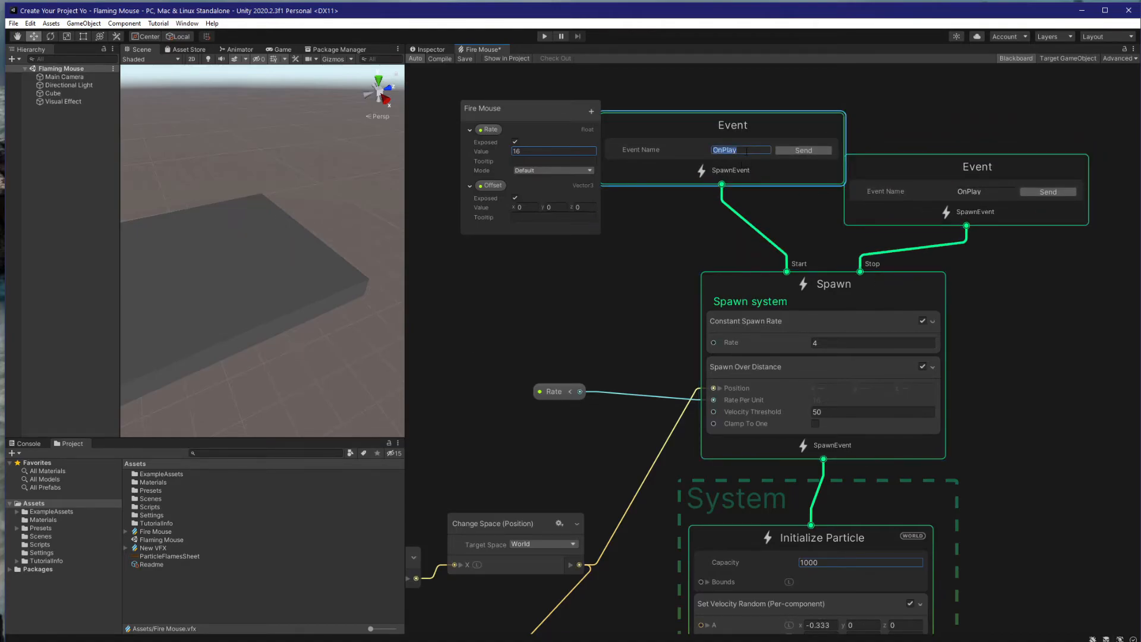
text(Start)
drag(983, 191, 973, 190)
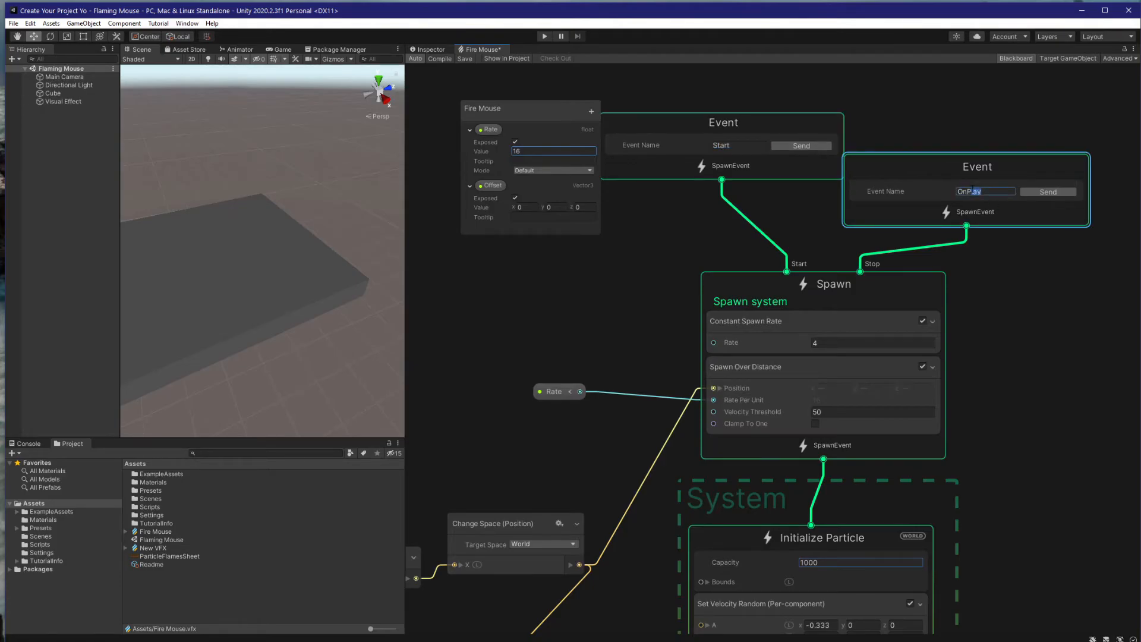
key(BackSpace)
key(BackSpace)
key(BackSpace)
key(BackSpace)
text(Stop)
key(Return)
Set the Initial Event Name of the Visual Effect object's component to Start.
click(740, 142)
click(433, 49)
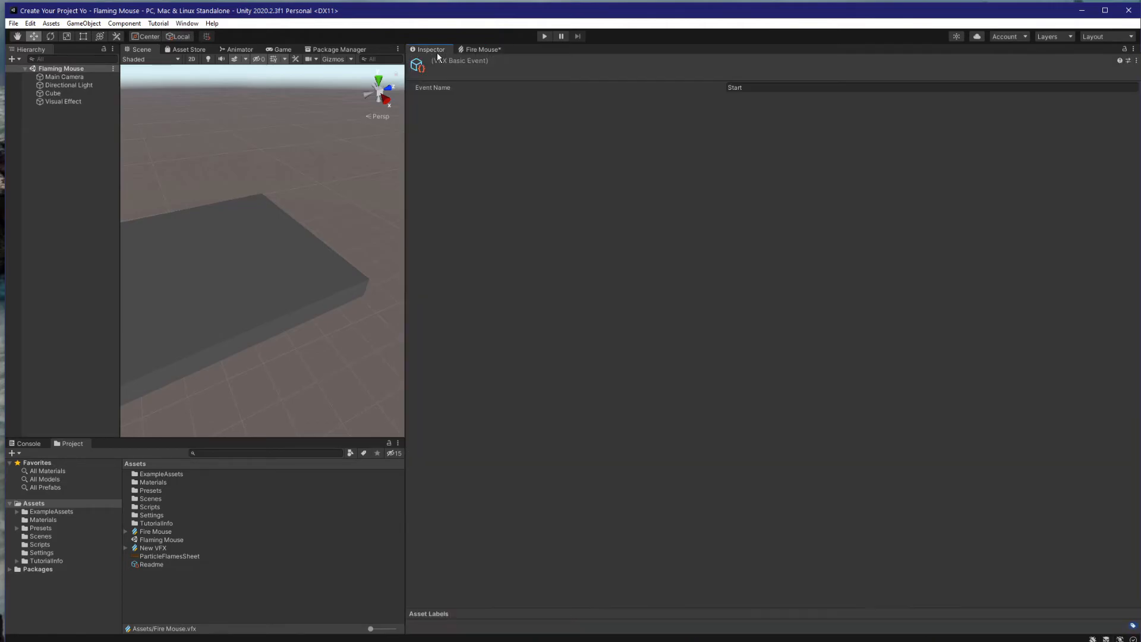
click(58, 102)
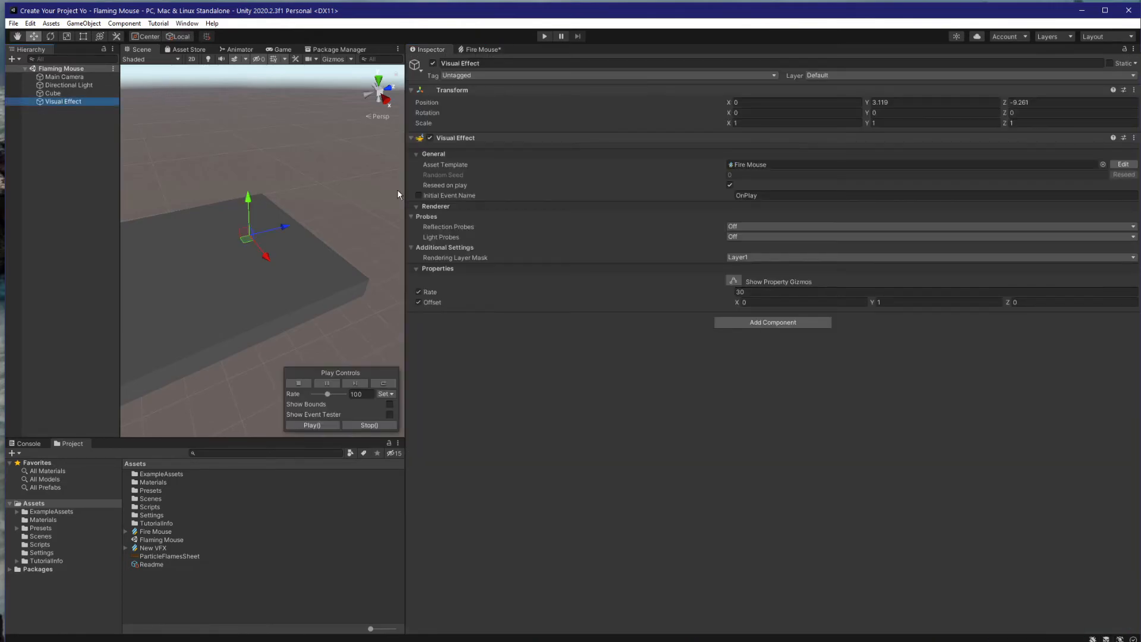
click(756, 196)
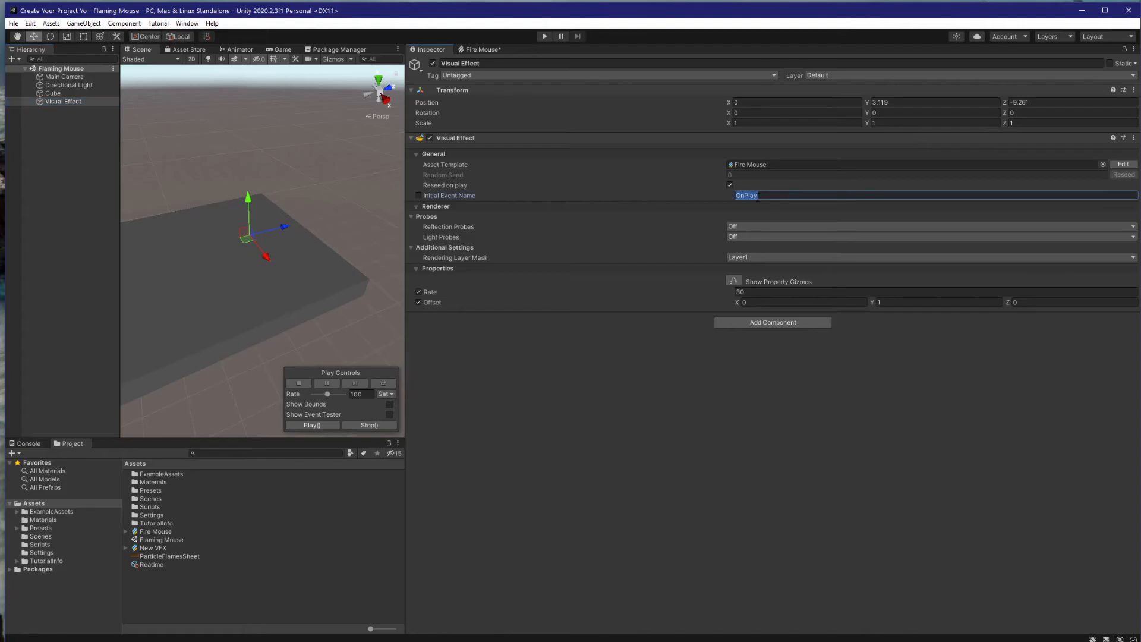
text(Start)
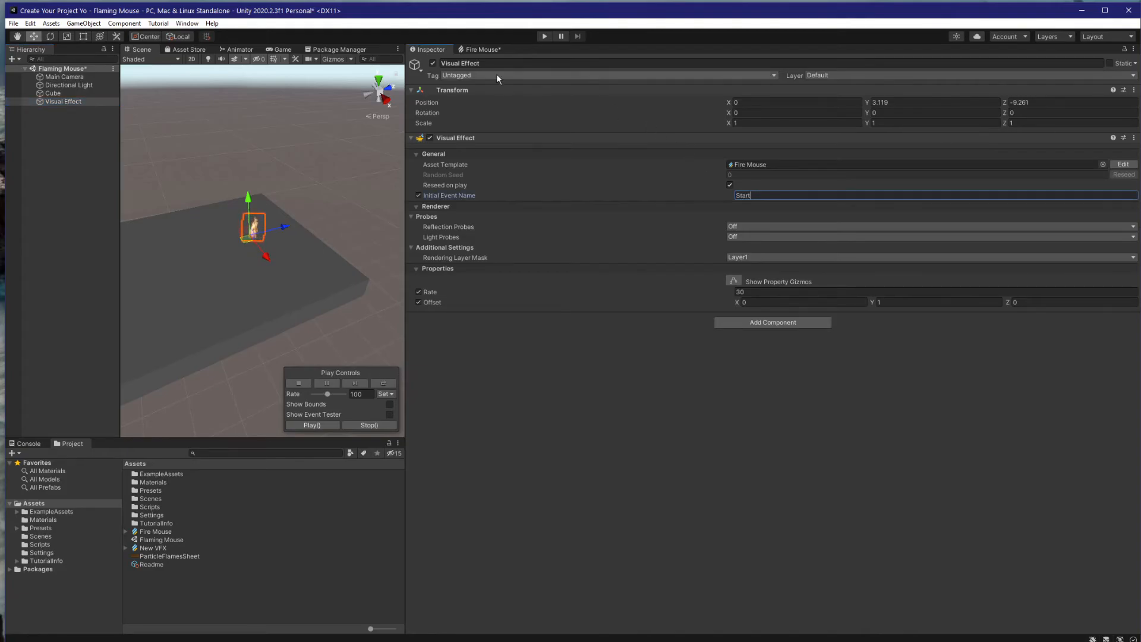
Return to the Fire Mouse graph and send the Stop event to test it.
click(470, 50)
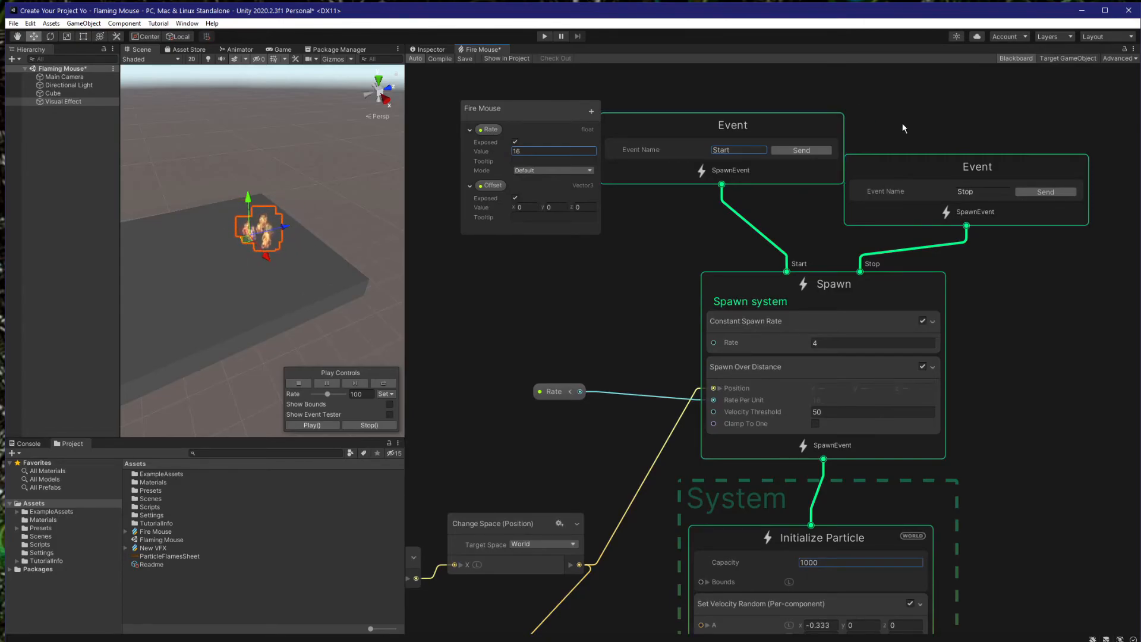
click(1053, 192)
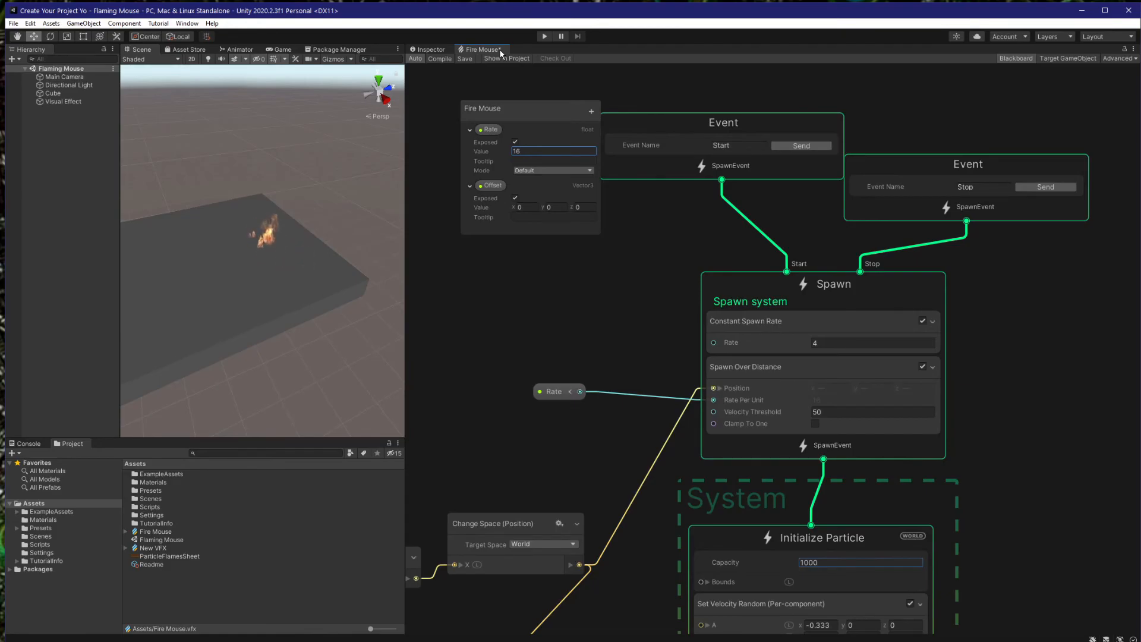
Save the Fire Mouse graph and the Flaming Mouse scene.
click(465, 59)
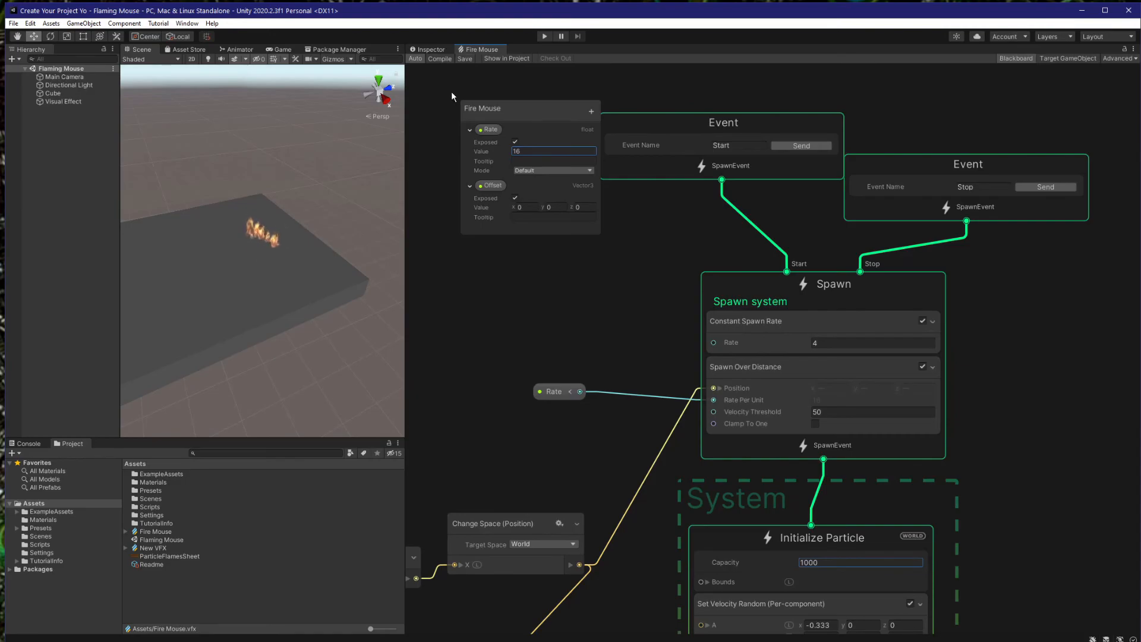
click(13, 24)
click(36, 73)
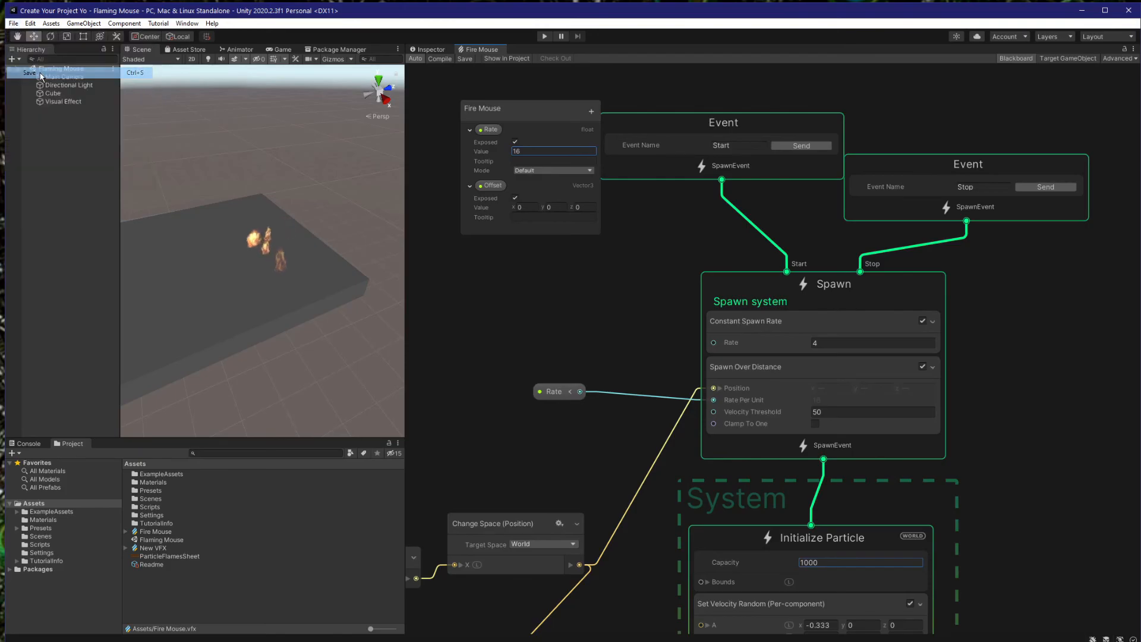